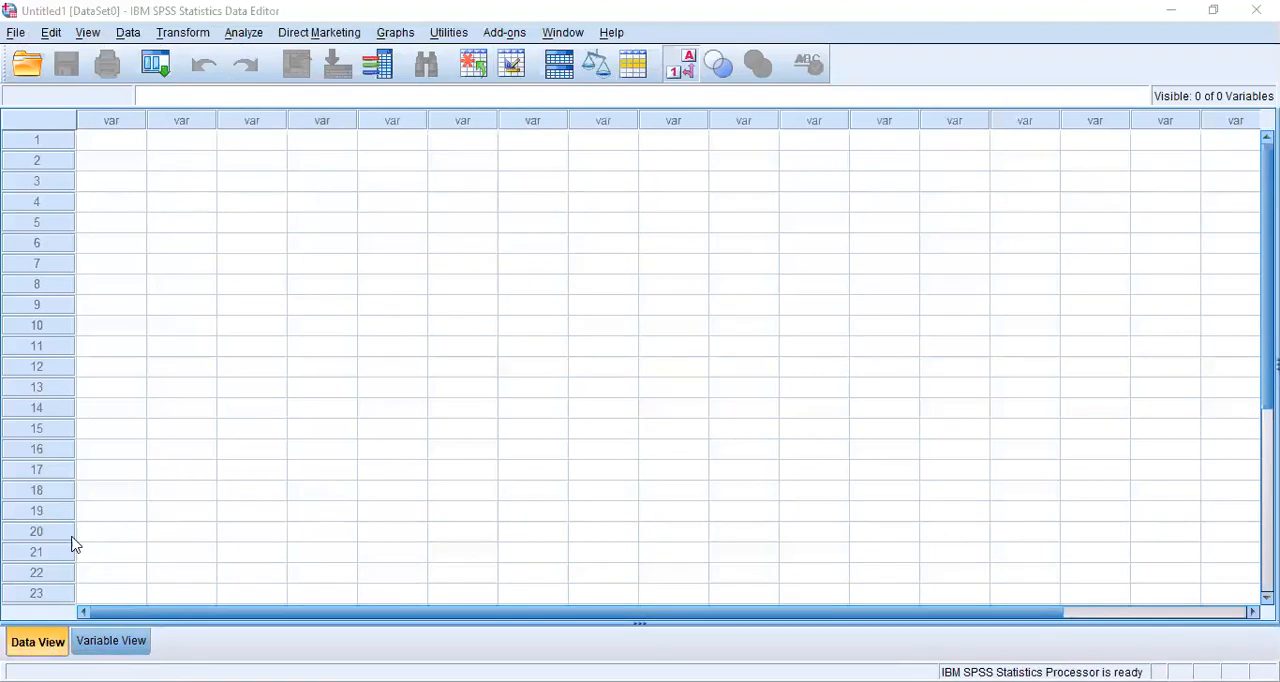
- Create the first variable in the variable definitions and name it Gender
{"action": "left_click", "coordinate": [98, 645]}
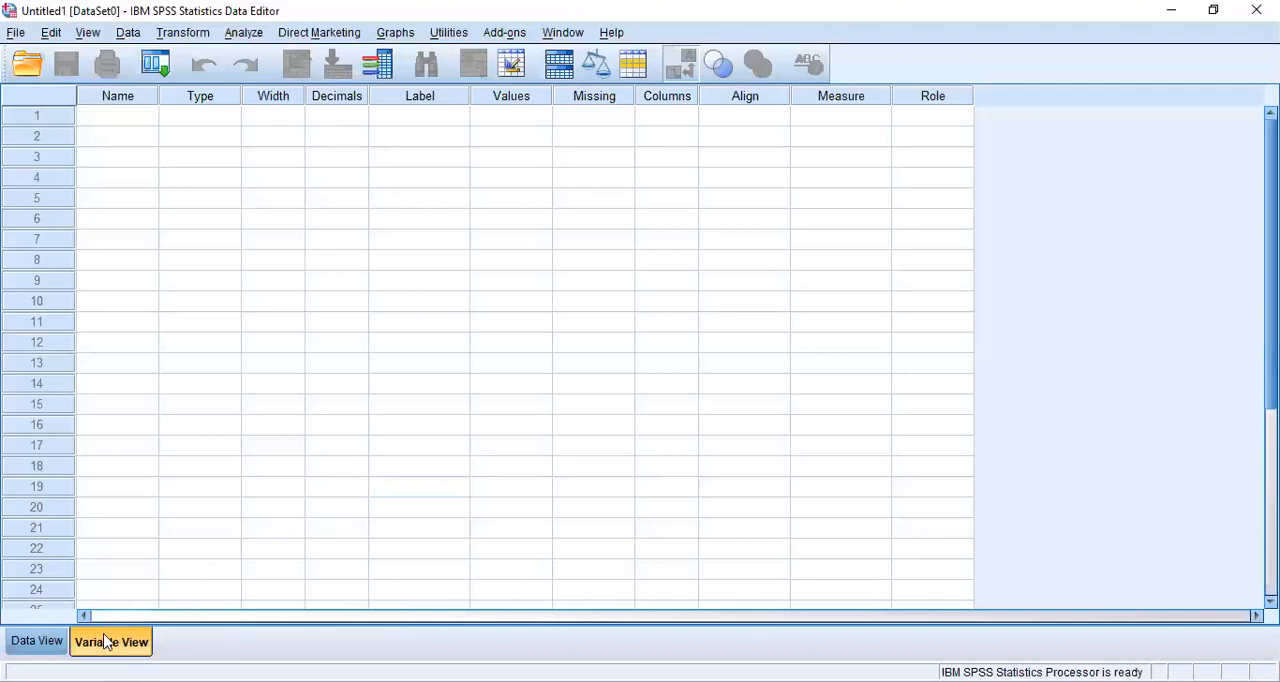
{"action": "left_click", "coordinate": [38, 642]}
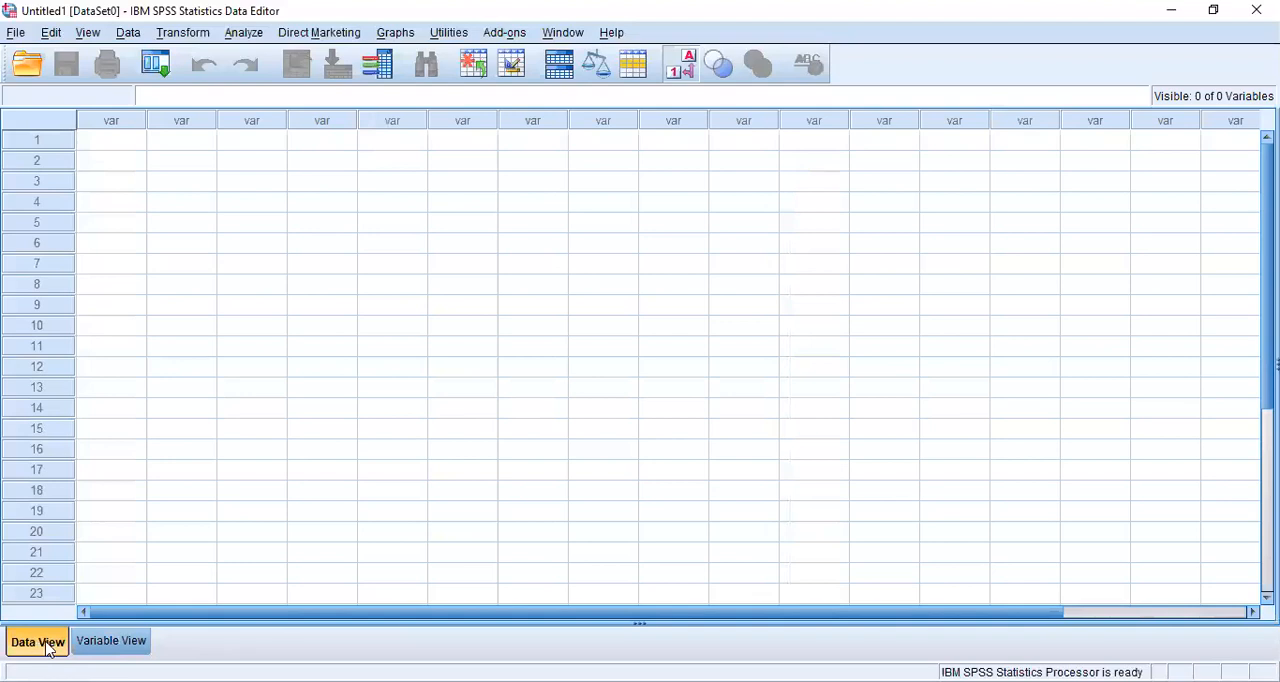
{"action": "left_click", "coordinate": [112, 642]}
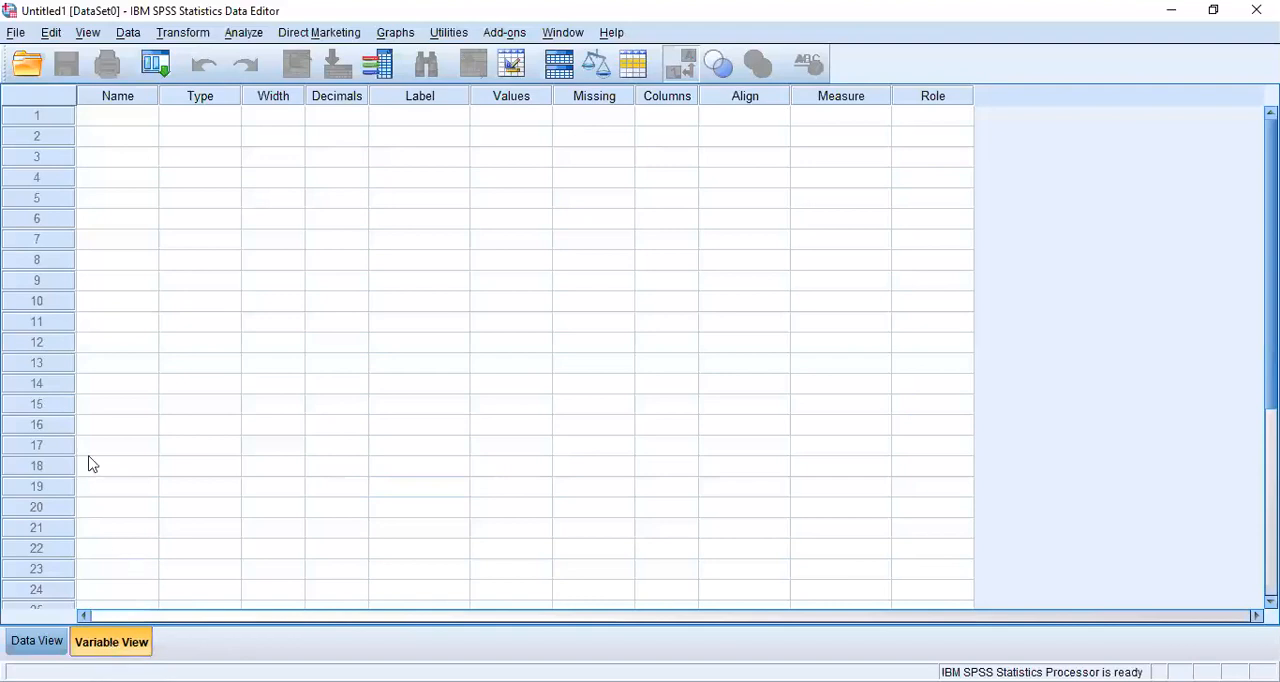
{"action": "left_click", "coordinate": [104, 124]}
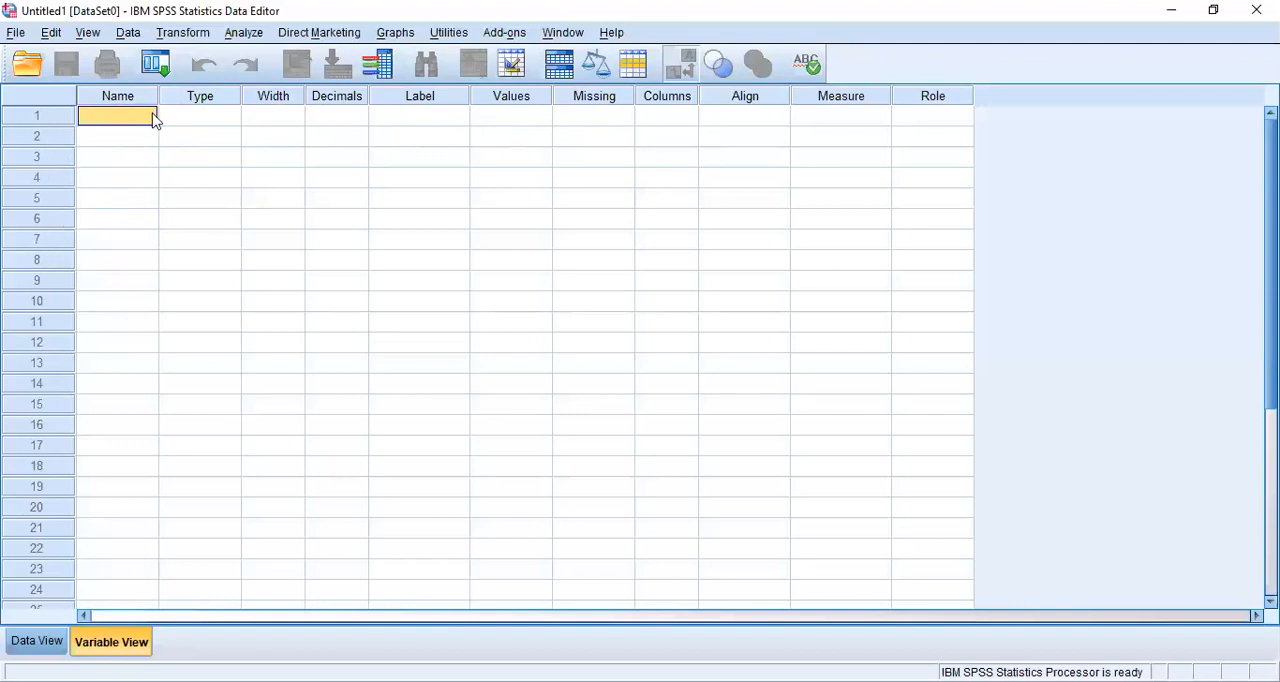
{"action": "left_click", "coordinate": [197, 116]}
{"action": "left_click", "coordinate": [88, 120]}
{"action": "type", "text": "Gende"}
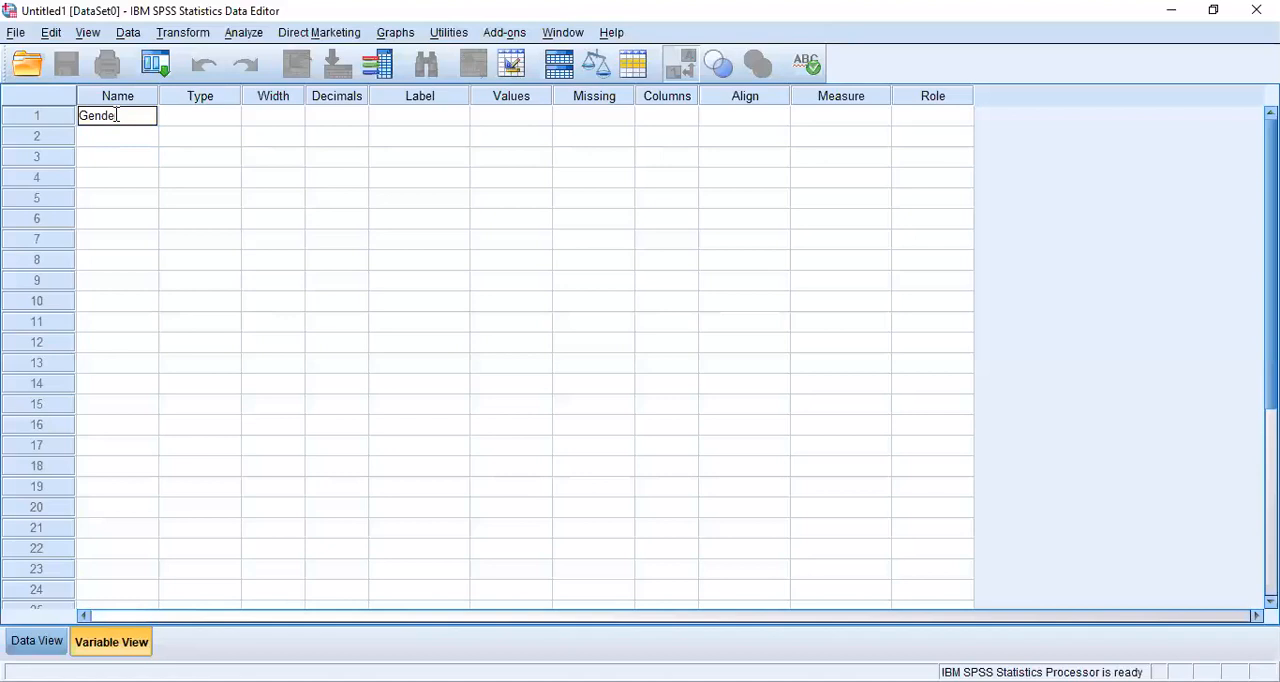
{"action": "type", "text": "r"}
- Review the type options for the Gender variable and accept Numeric
{"action": "left_click", "coordinate": [191, 125]}
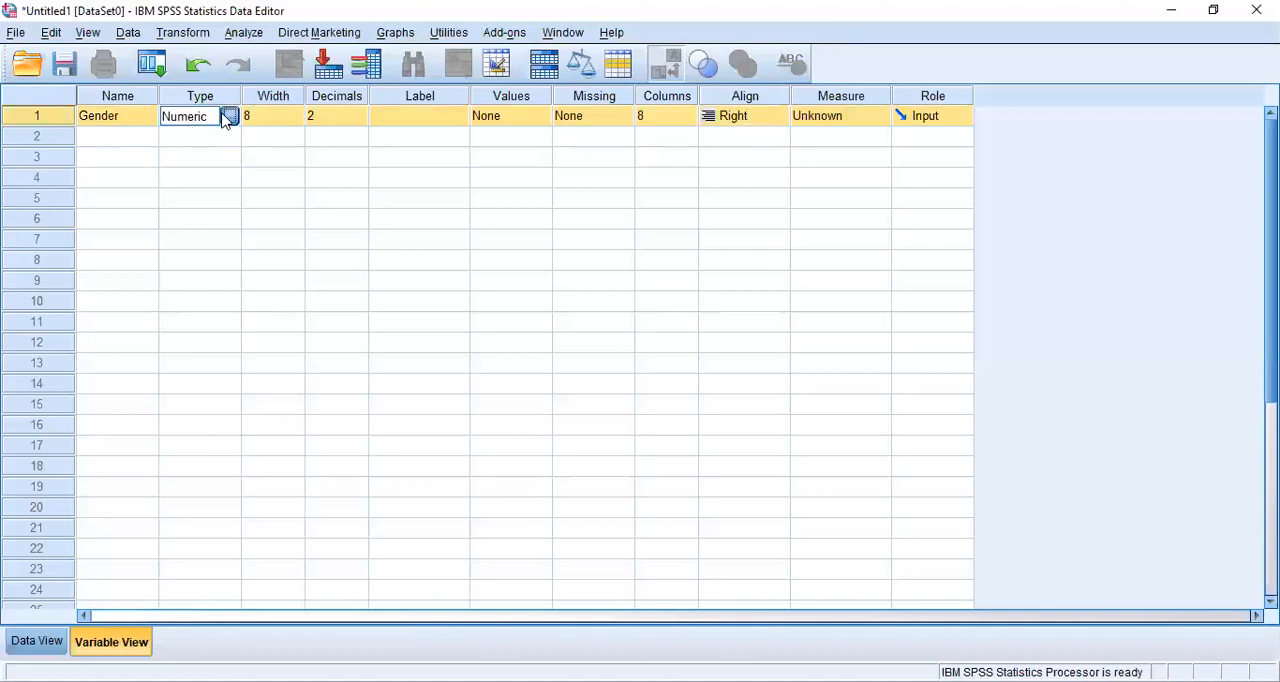
{"action": "left_click", "coordinate": [228, 117]}
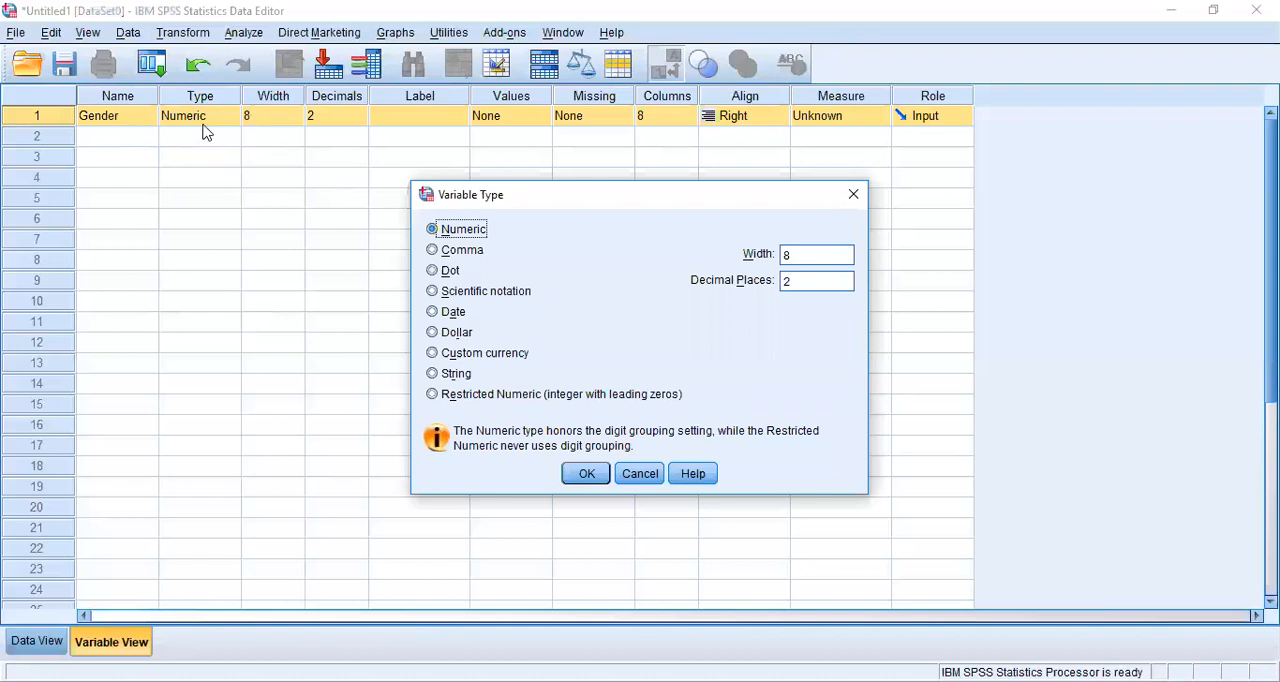
{"action": "left_click", "coordinate": [642, 476]}
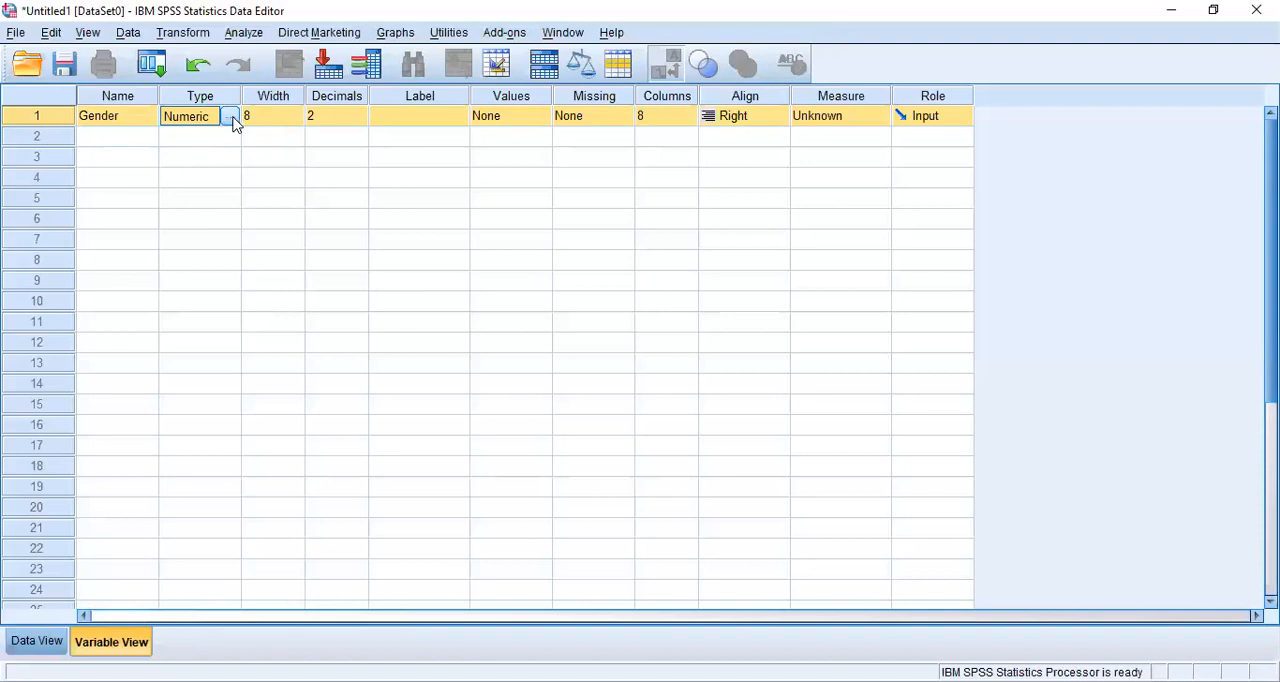
{"action": "left_click", "coordinate": [226, 122]}
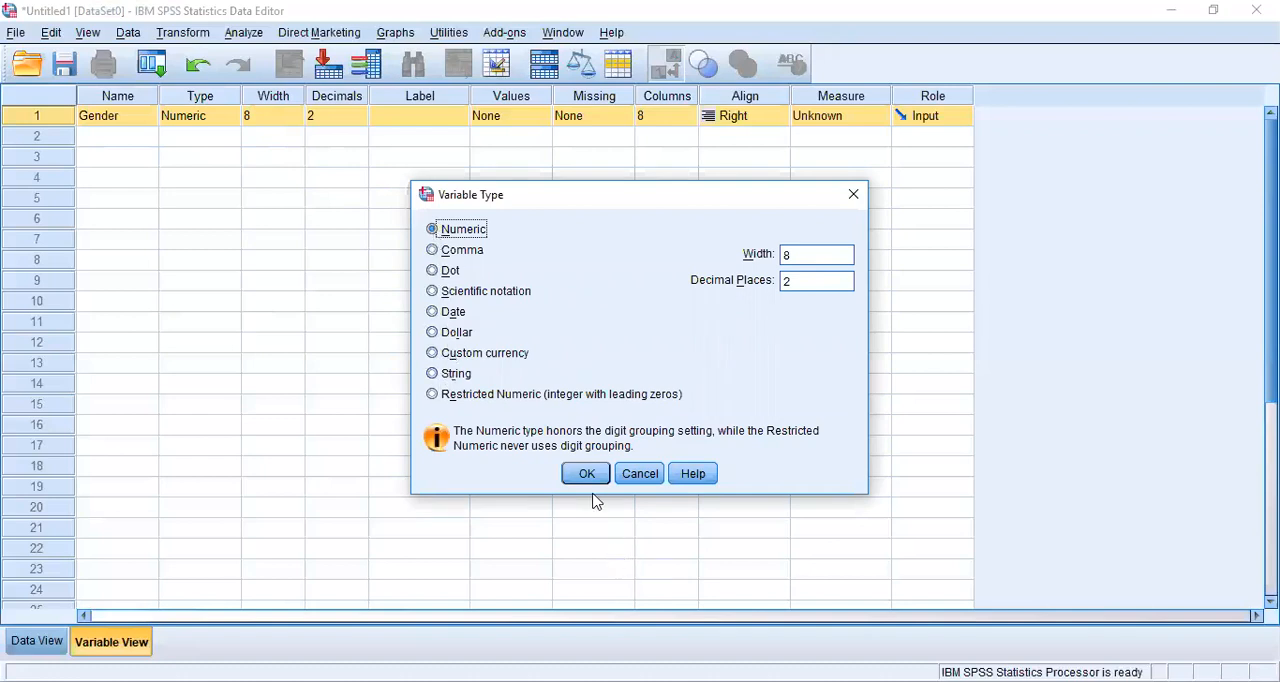
{"action": "left_click", "coordinate": [591, 480]}
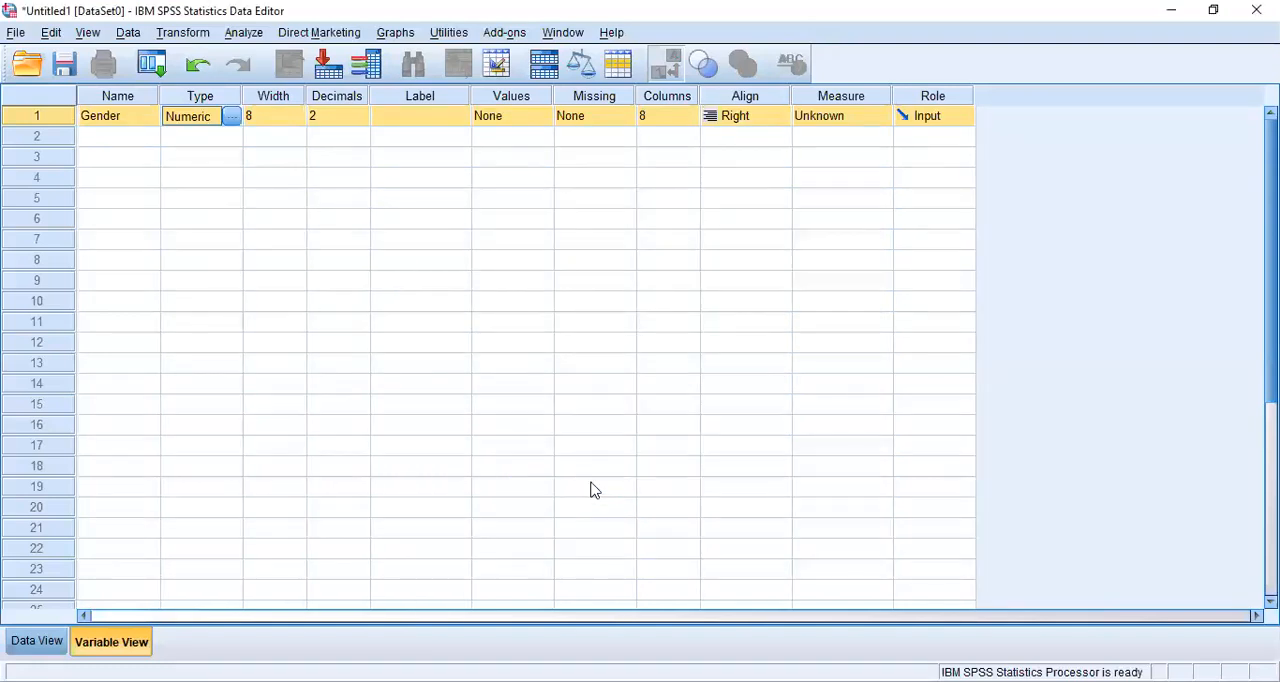
- Set the Gender variable's number of decimals to 0
{"action": "left_click", "coordinate": [273, 113]}
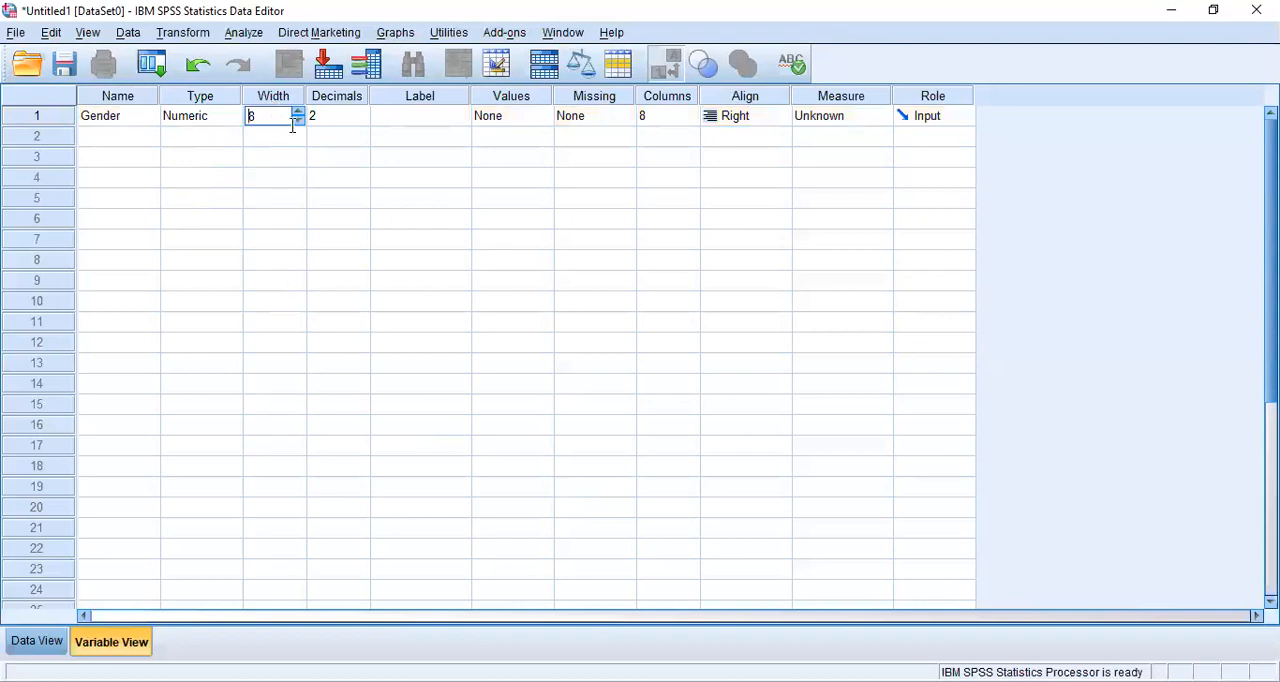
{"action": "left_click", "coordinate": [326, 121]}
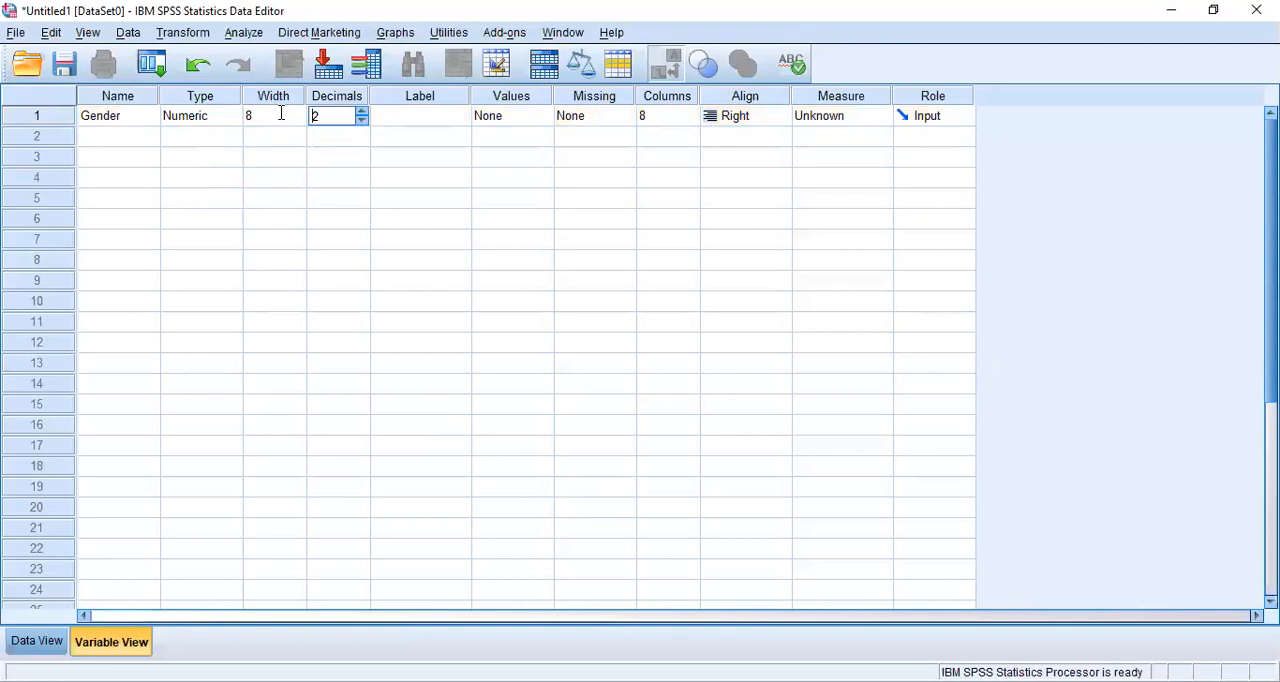
{"action": "left_click", "coordinate": [281, 114]}
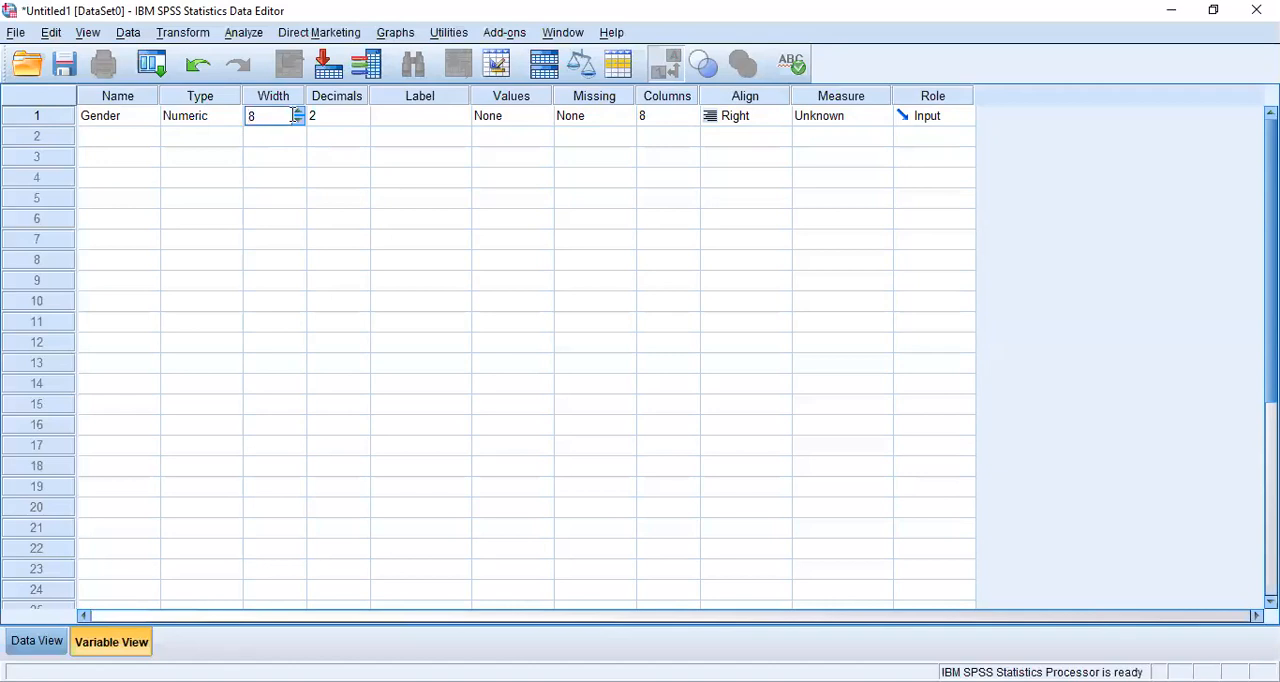
{"action": "left_click", "coordinate": [125, 142]}
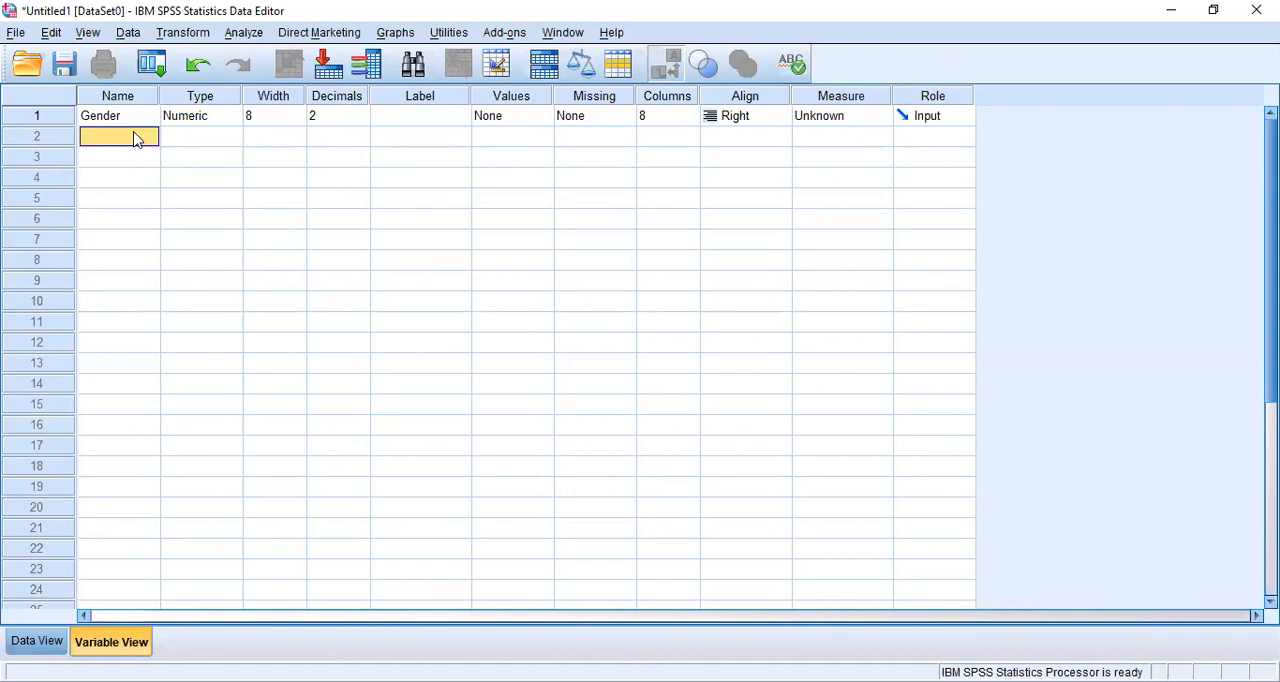
{"action": "left_click", "coordinate": [270, 115]}
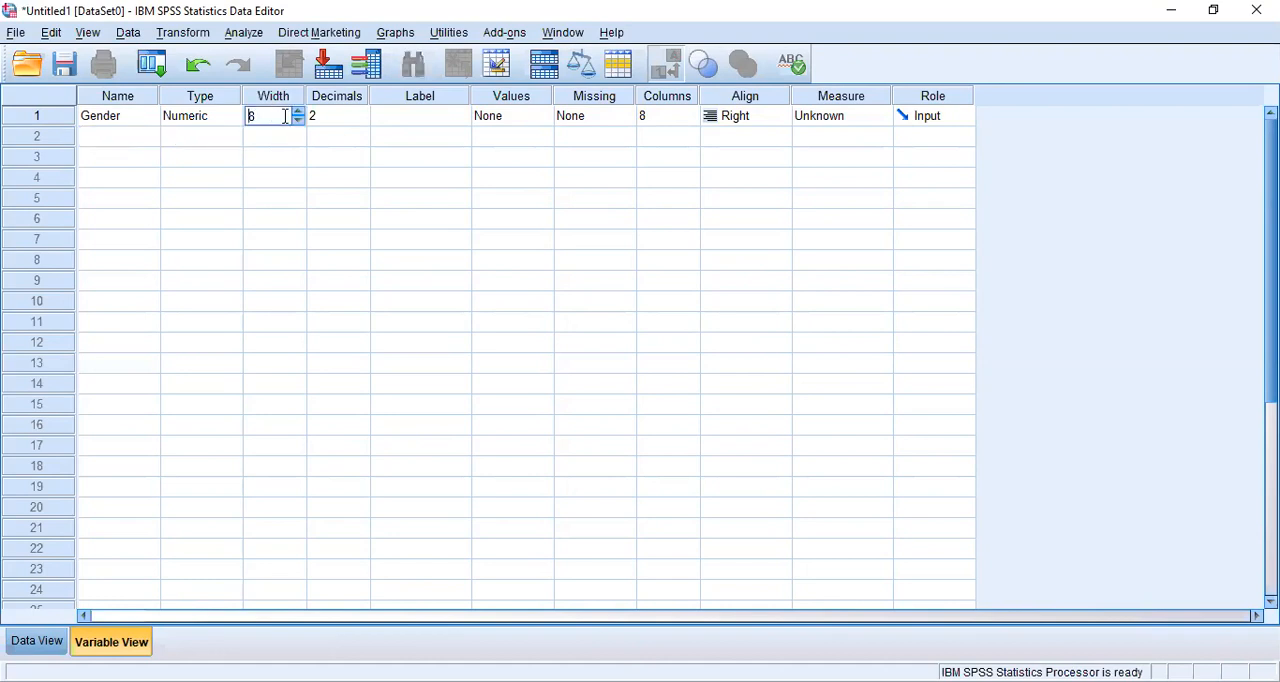
{"action": "left_click", "coordinate": [332, 116]}
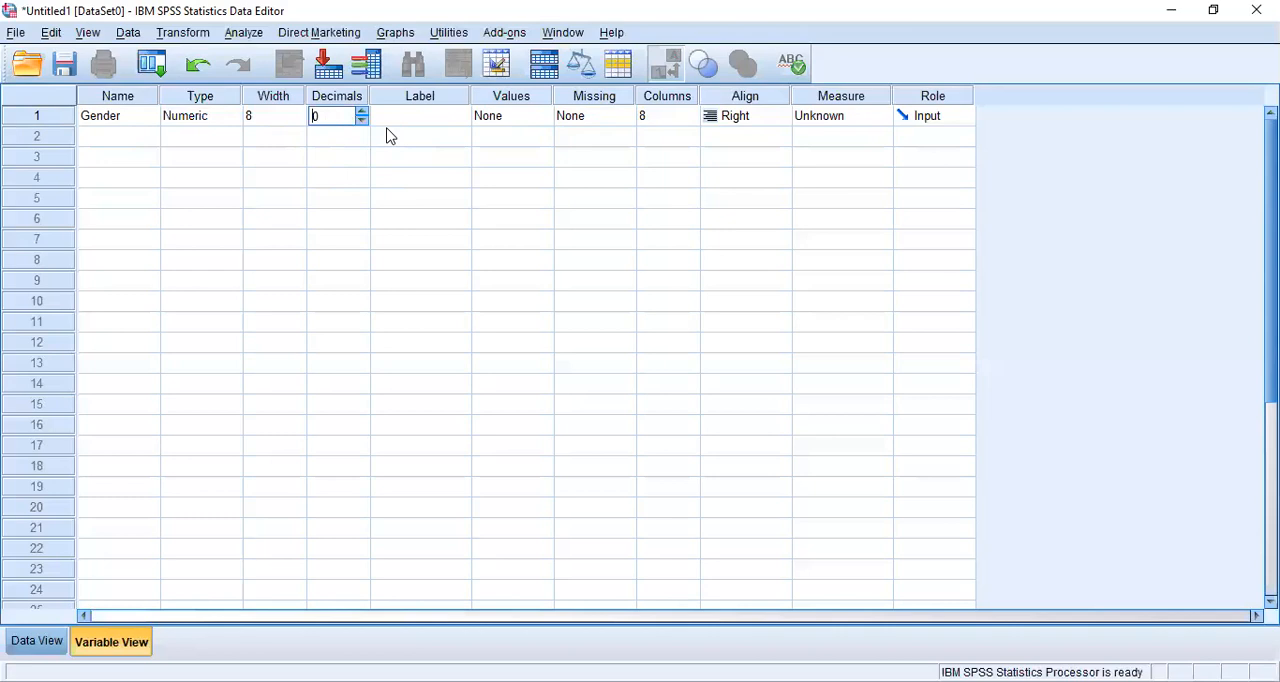
{"action": "left_click", "coordinate": [211, 119]}
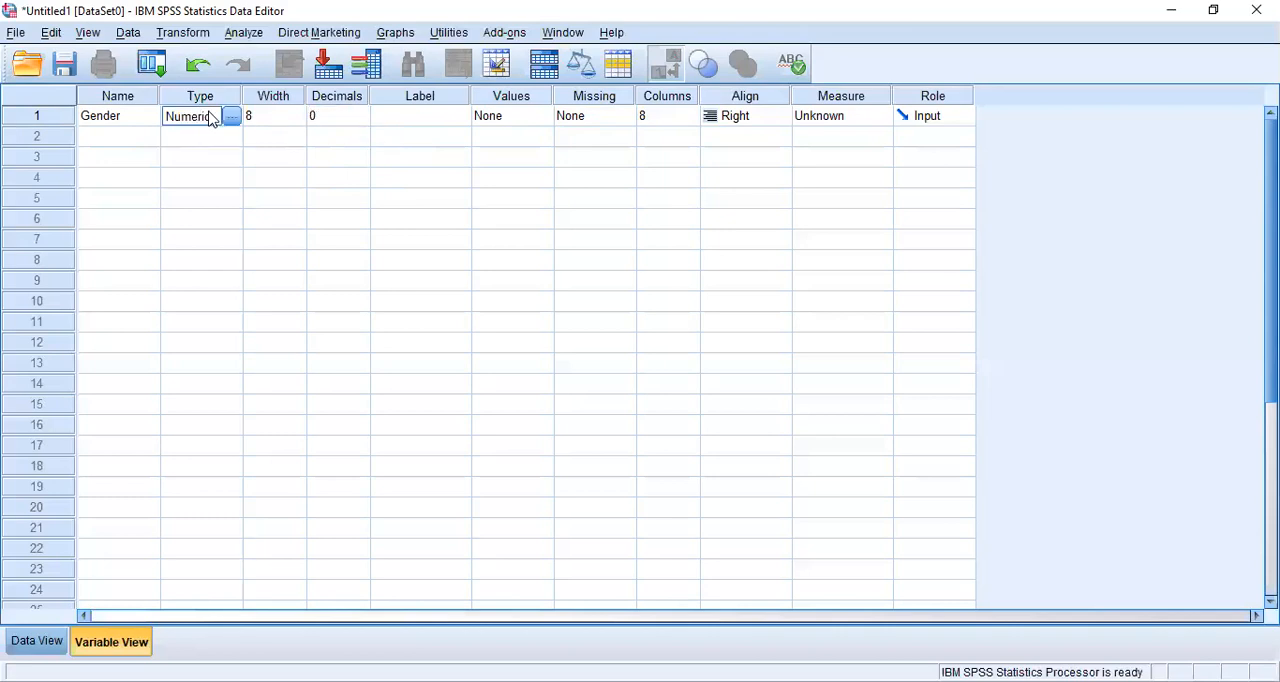
{"action": "left_click", "coordinate": [267, 114]}
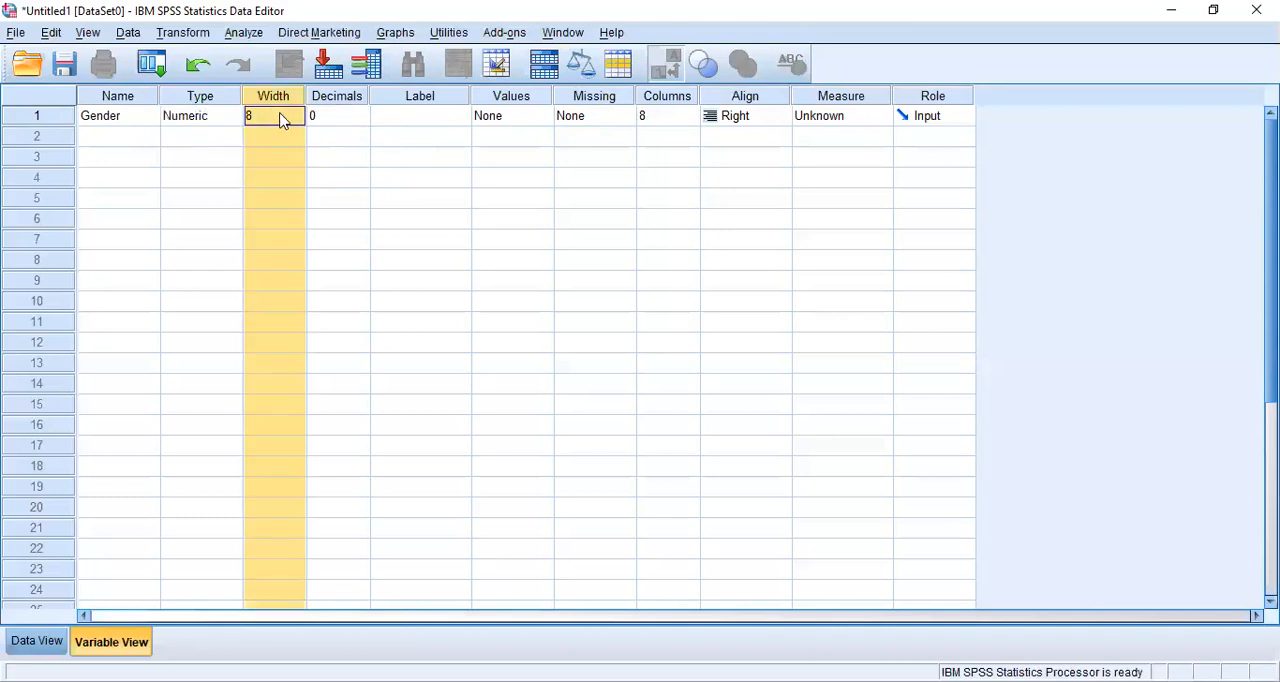
{"action": "left_click", "coordinate": [318, 116]}
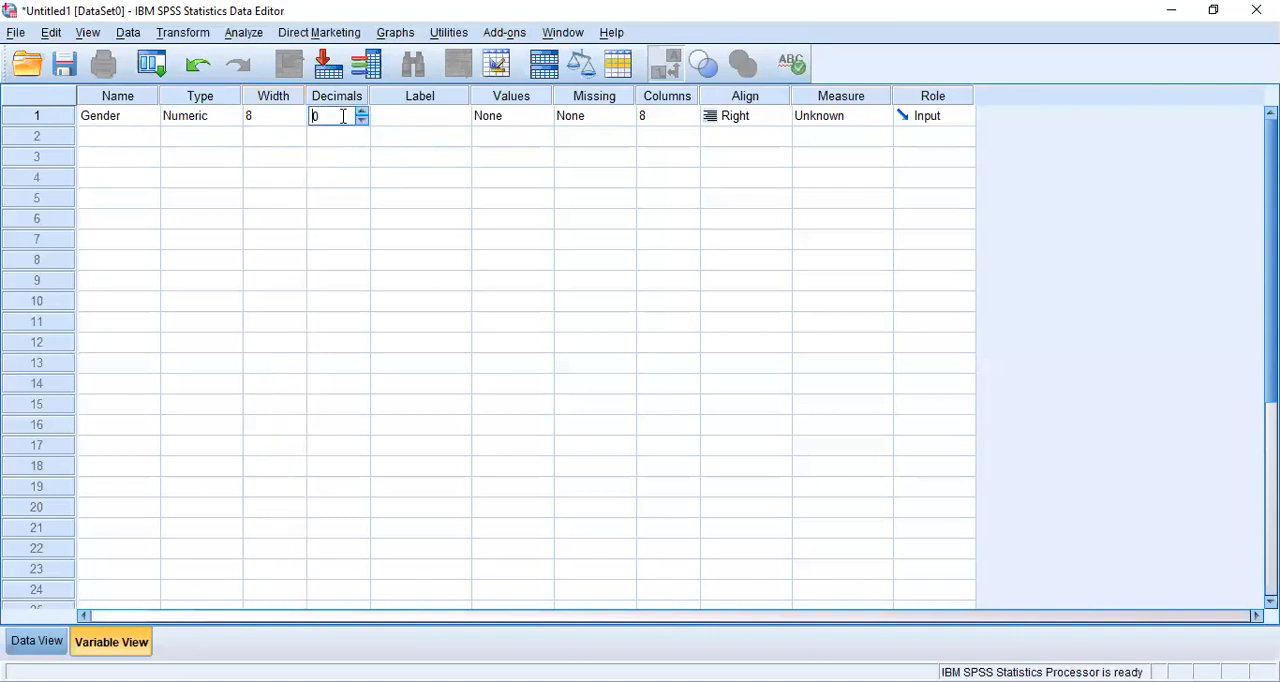
- Enter "Gender of the respondent" as the Gender variable's label
{"action": "left_click", "coordinate": [425, 126]}
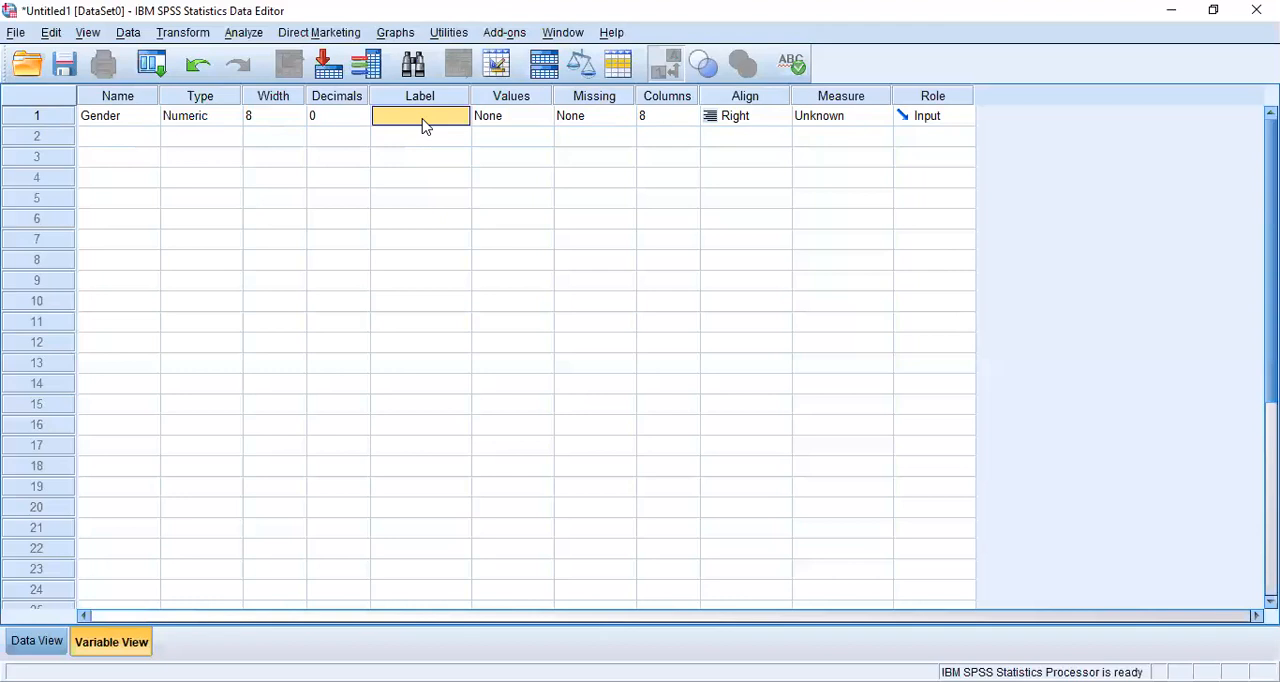
{"action": "left_click", "coordinate": [424, 118]}
{"action": "type", "text": "Gender of the respondent"}
{"action": "key", "text": "BackSpace"}
{"action": "key", "text": "BackSpace"}
{"action": "key", "text": "BackSpace"}
{"action": "key", "text": "BackSpace"}
{"action": "key", "text": "BackSpace"}
{"action": "type", "text": "dent"}
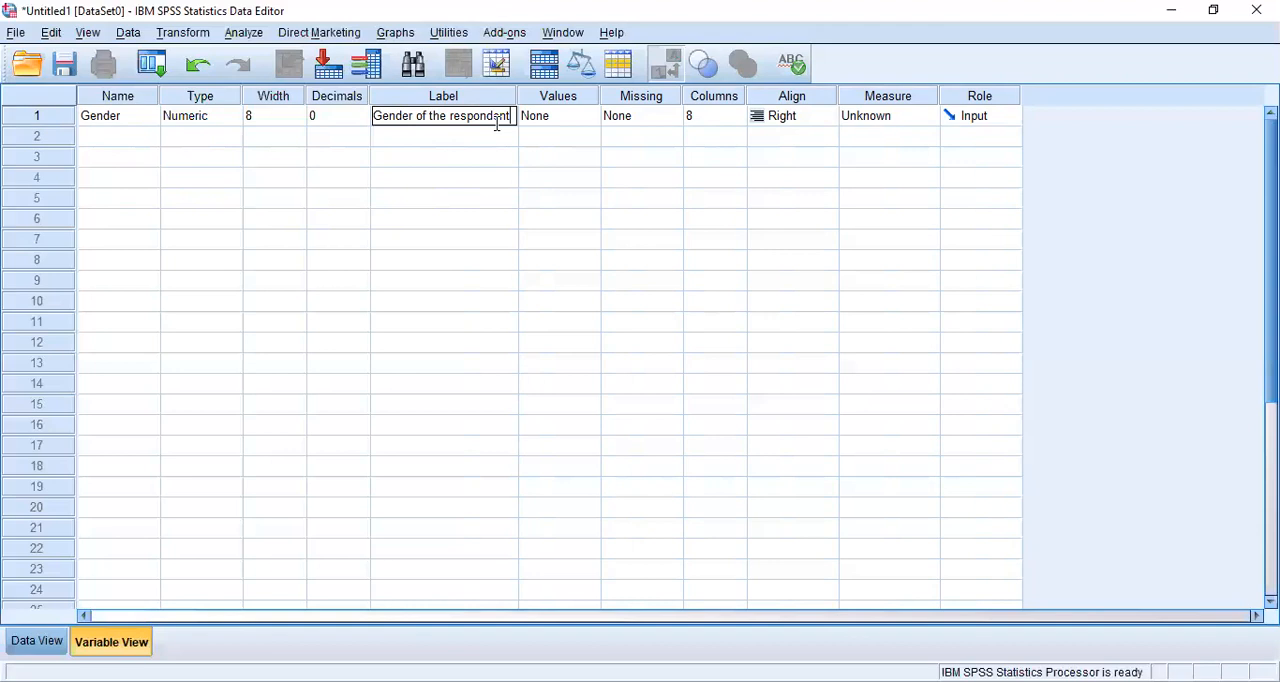
{"action": "left_click", "coordinate": [556, 120]}
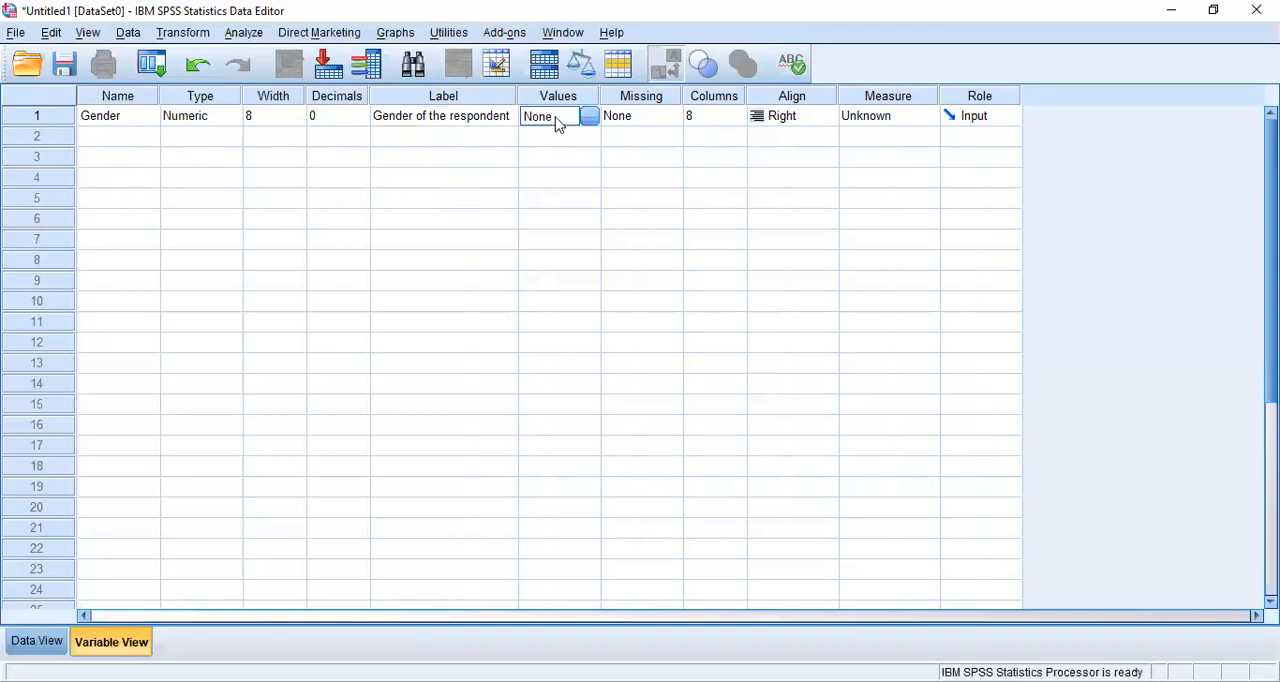
{"action": "left_click", "coordinate": [463, 122]}
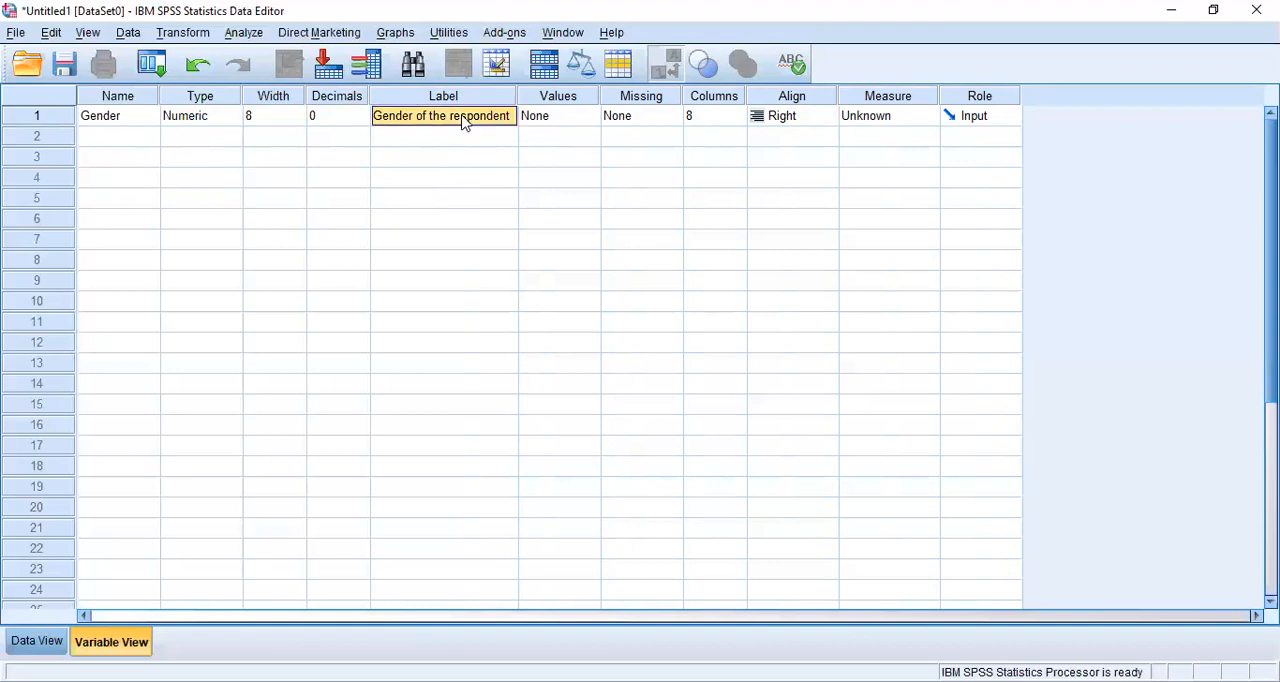
- Add a value label to the Gender variable that codes 0 as "Male"
{"action": "left_click", "coordinate": [556, 124]}
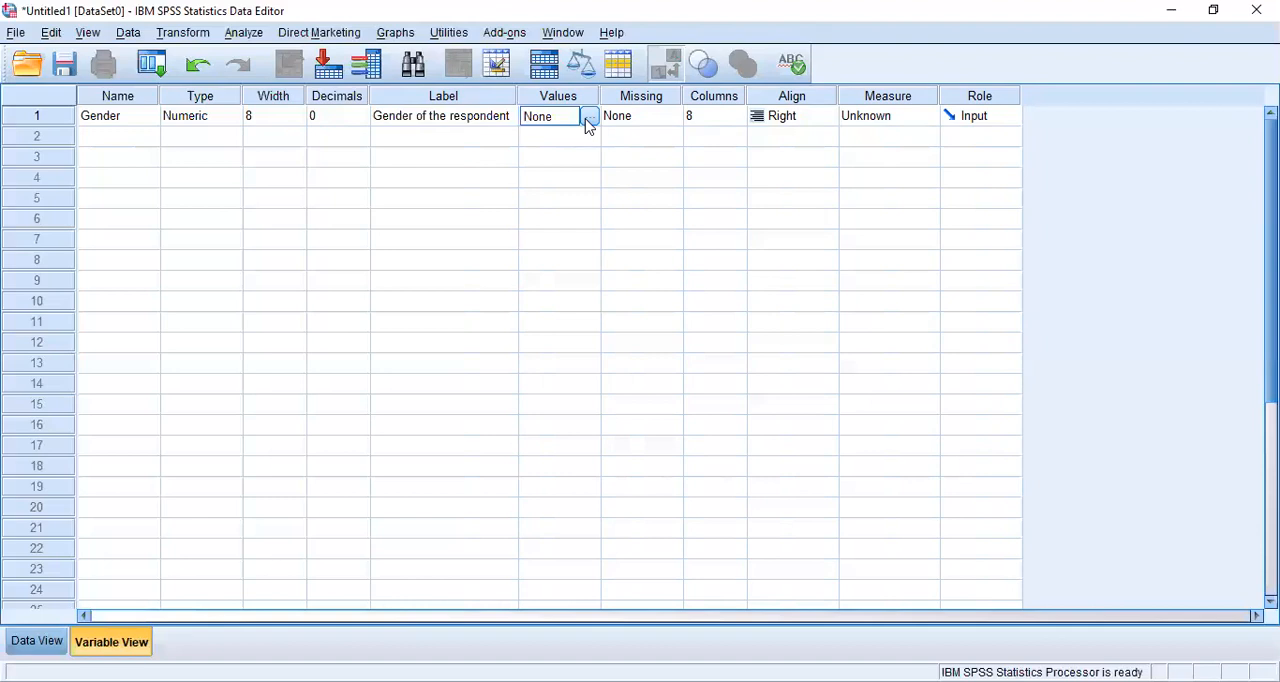
{"action": "left_click", "coordinate": [591, 118]}
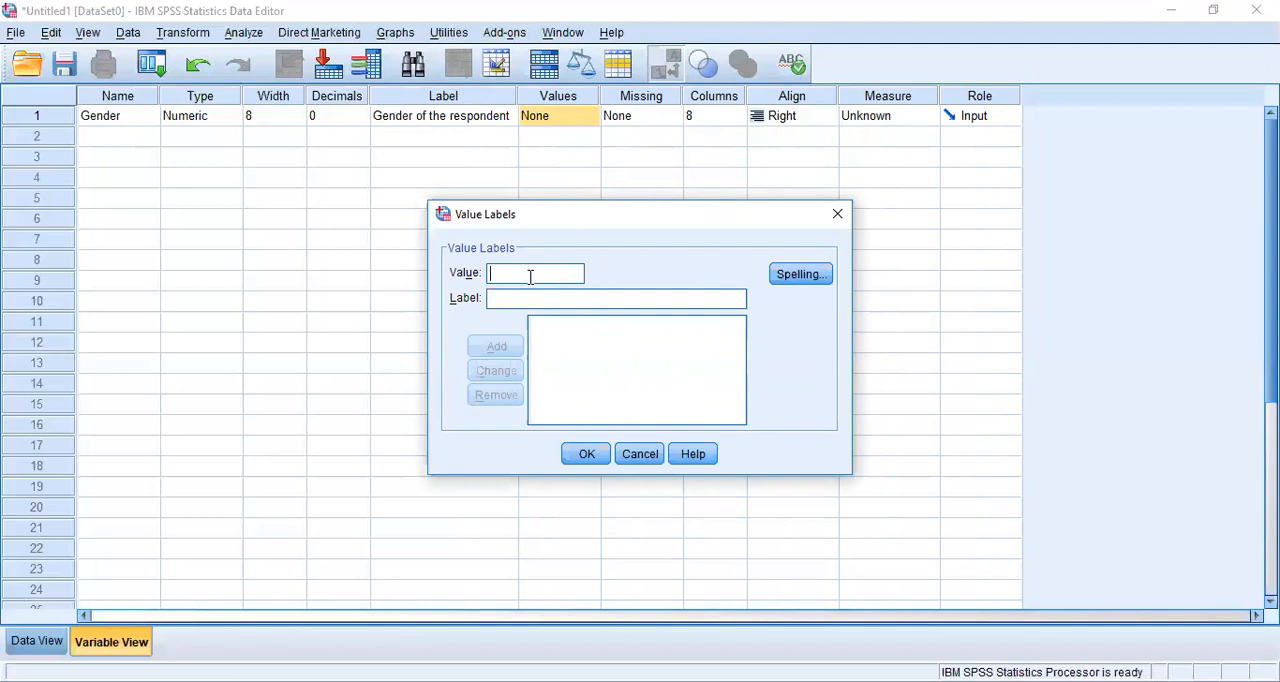
{"action": "type", "text": "0"}
{"action": "type", "text": "Male"}
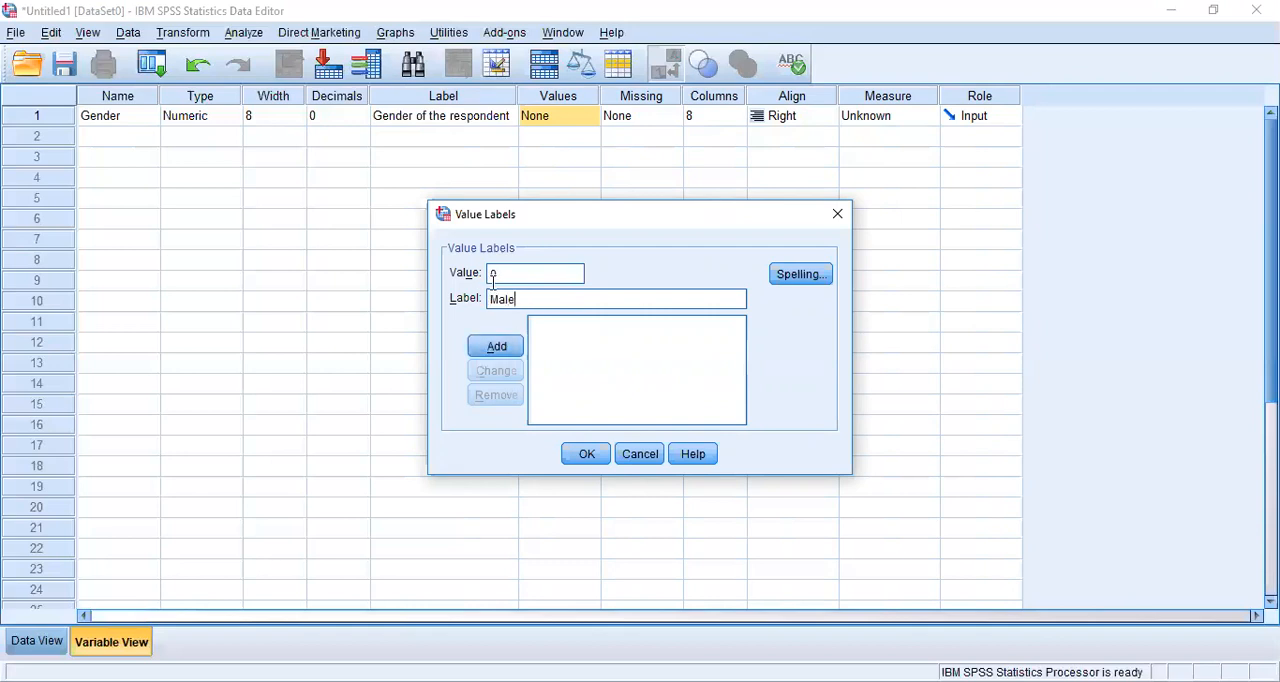
{"action": "left_click", "coordinate": [492, 352]}
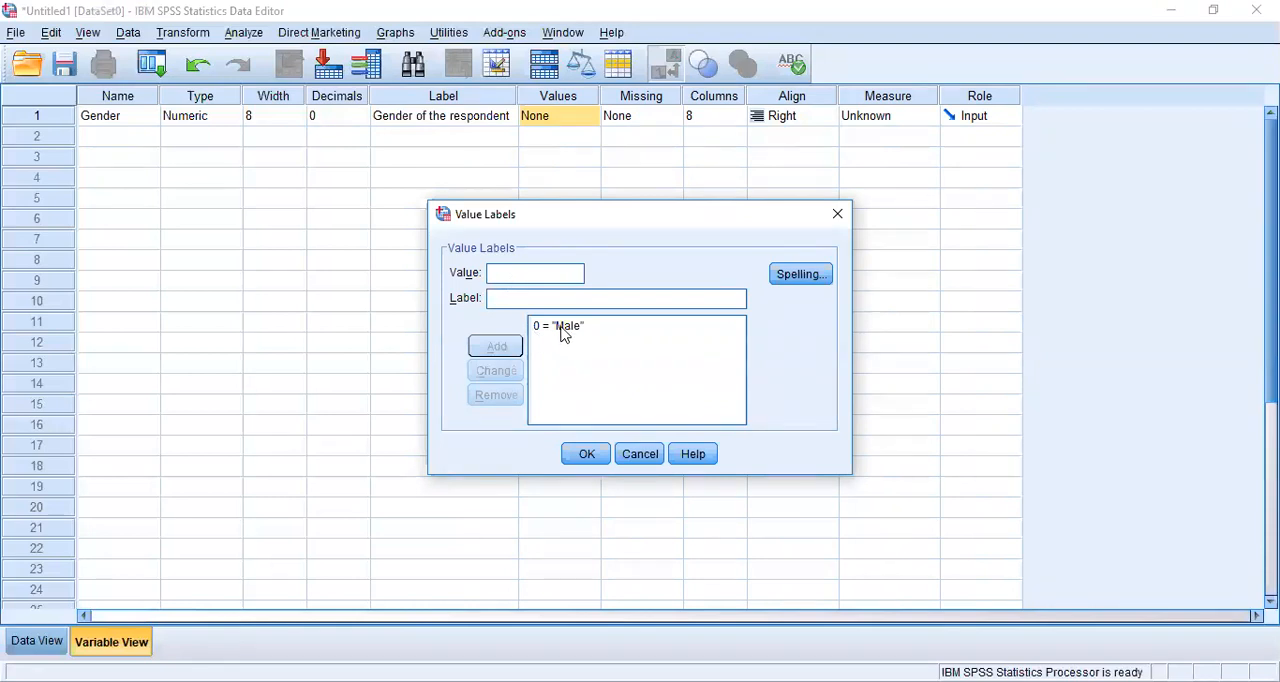
- Add a second value label to Gender that codes 1 as "female"
{"action": "type", "text": "1"}
{"action": "left_click", "coordinate": [506, 296]}
{"action": "type", "text": "female"}
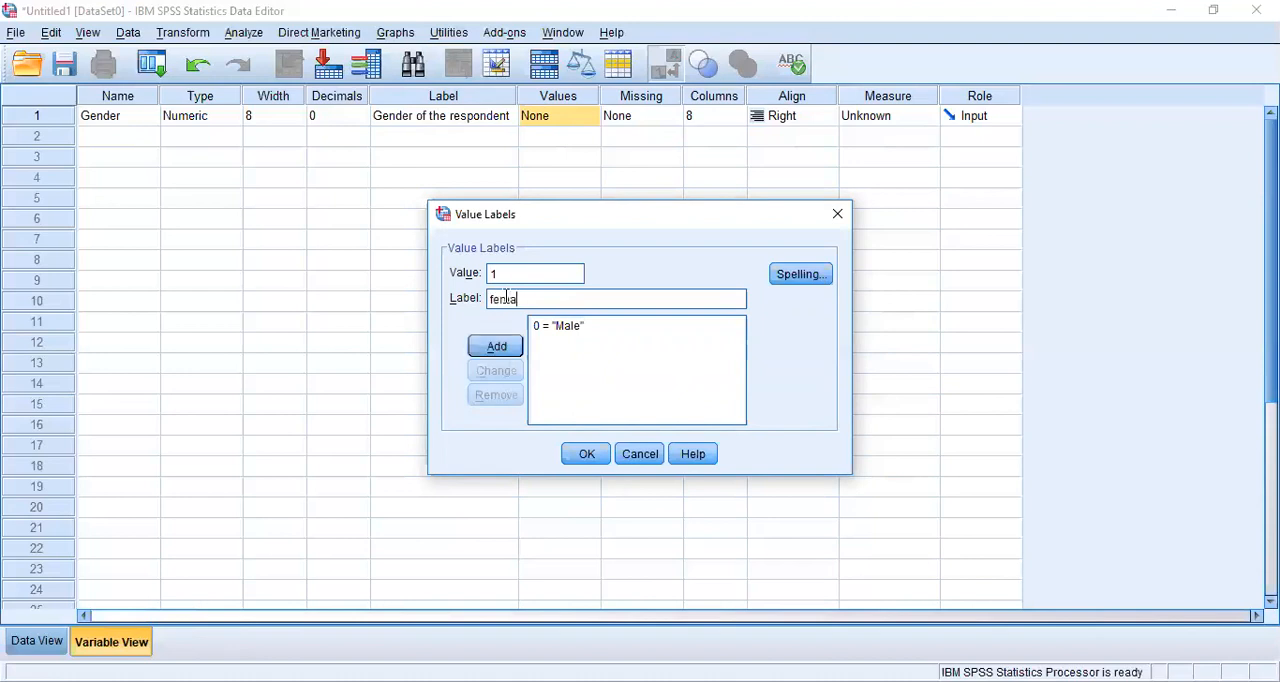
{"action": "left_click", "coordinate": [496, 347]}
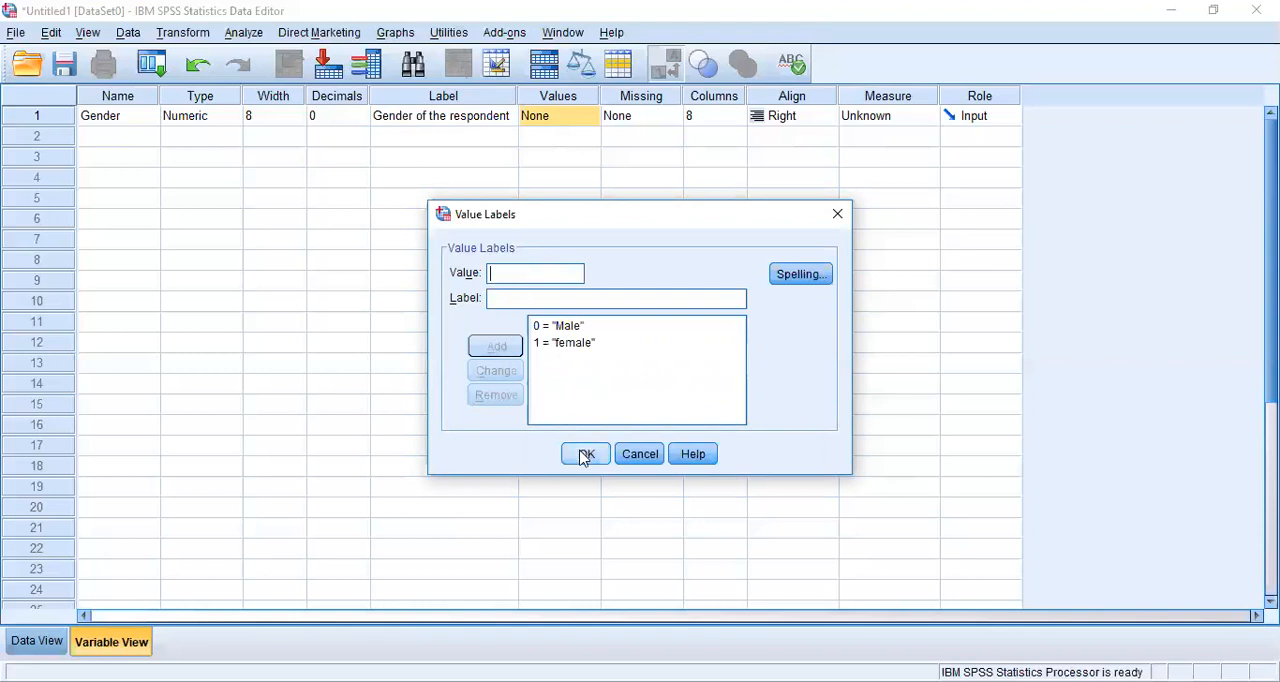
- Change the label of Gender's value 1 to "fe"
{"action": "left_click", "coordinate": [558, 343]}
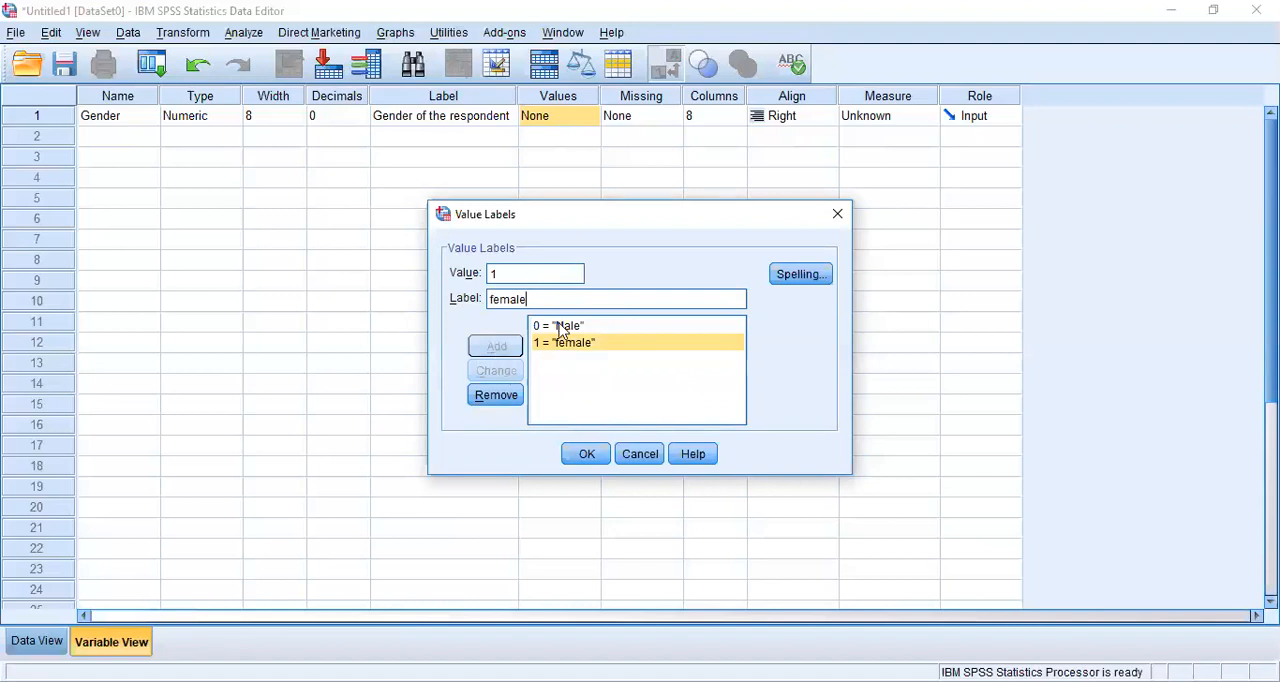
{"action": "key", "text": "BackSpace"}
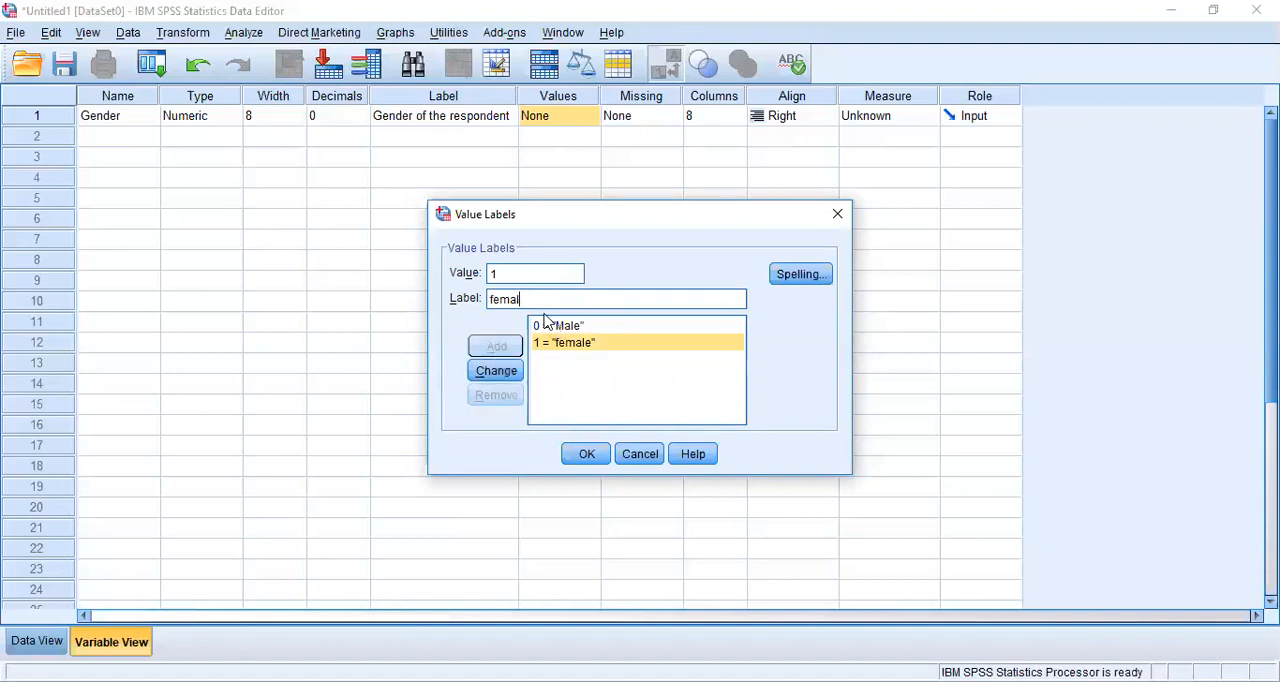
{"action": "key", "text": "BackSpace"}
{"action": "key", "text": "BackSpace"}
{"action": "key", "text": "BackSpace"}
{"action": "left_click", "coordinate": [490, 370]}
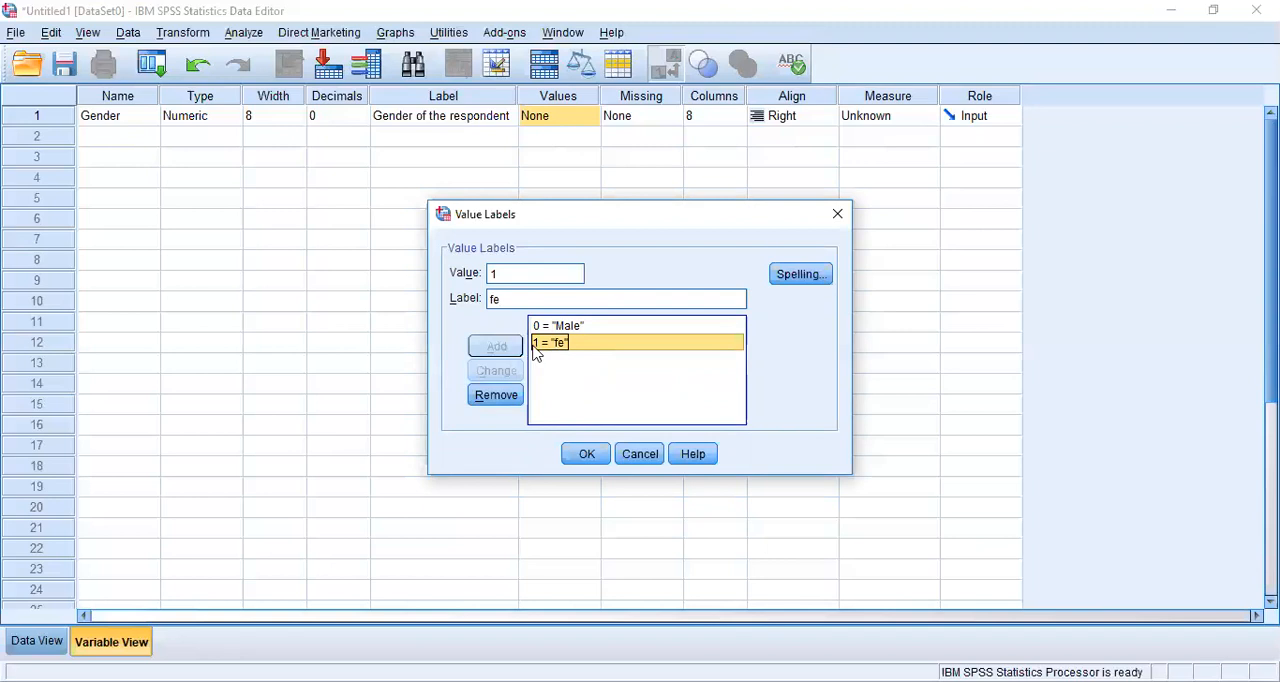
- Change the label of Gender's value 1 back to "female"
{"action": "left_click", "coordinate": [522, 300]}
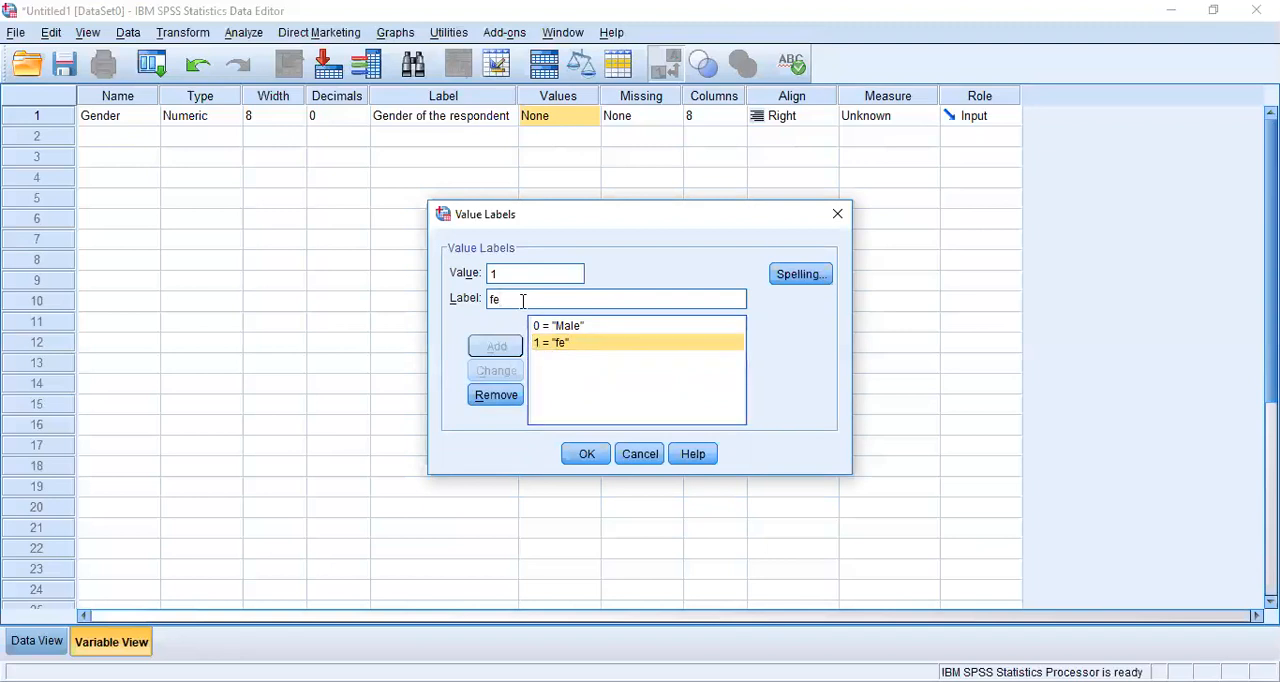
{"action": "type", "text": "male"}
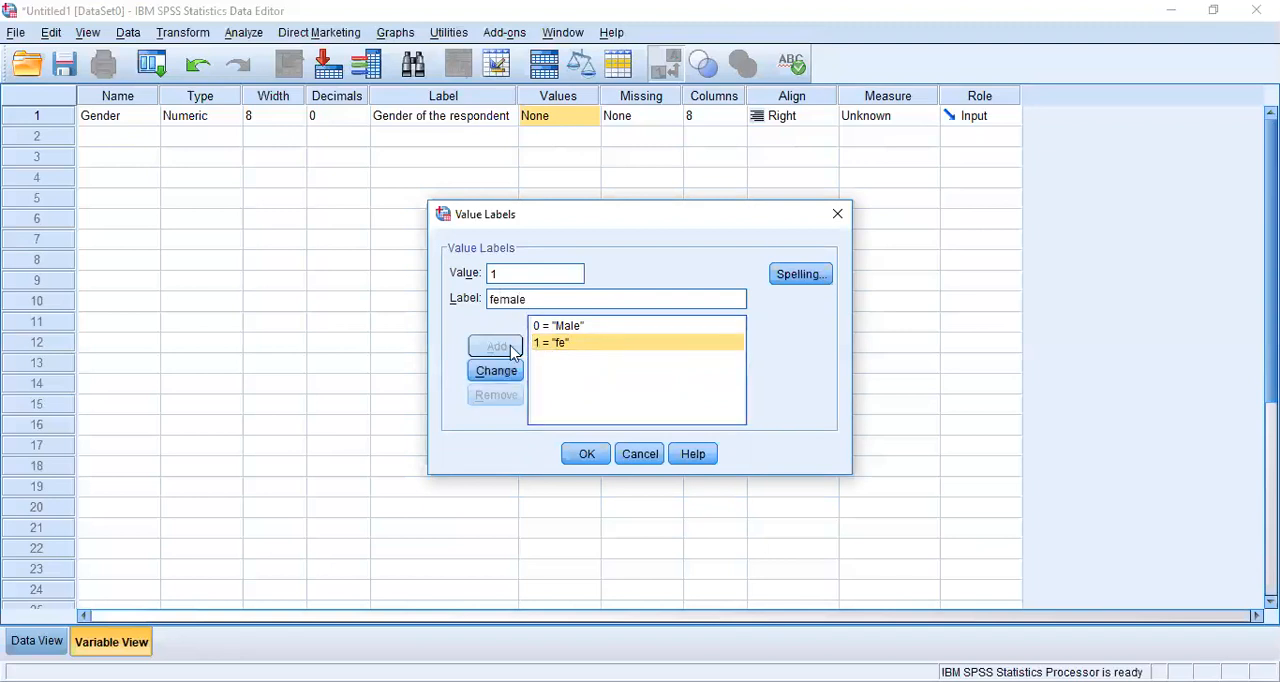
{"action": "left_click", "coordinate": [496, 371]}
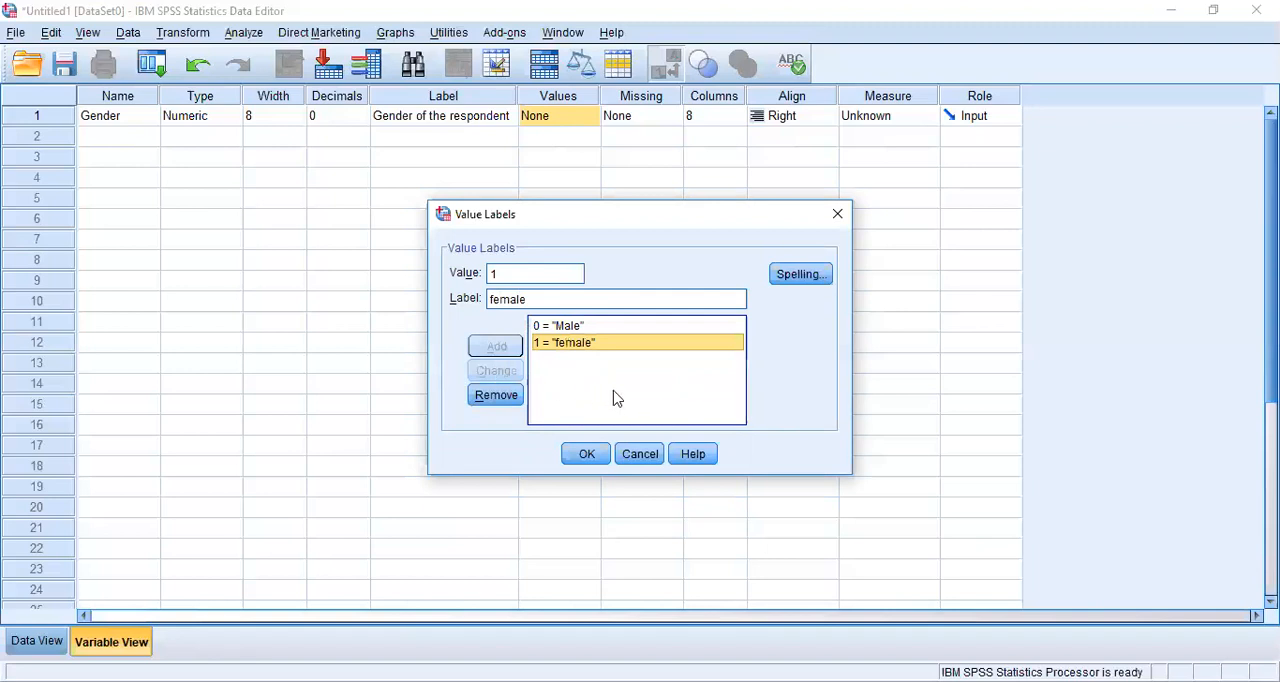
- Apply the value labels to the Gender variable, and reopen them to check the codes
{"action": "left_click", "coordinate": [546, 352]}
{"action": "left_click", "coordinate": [587, 455]}
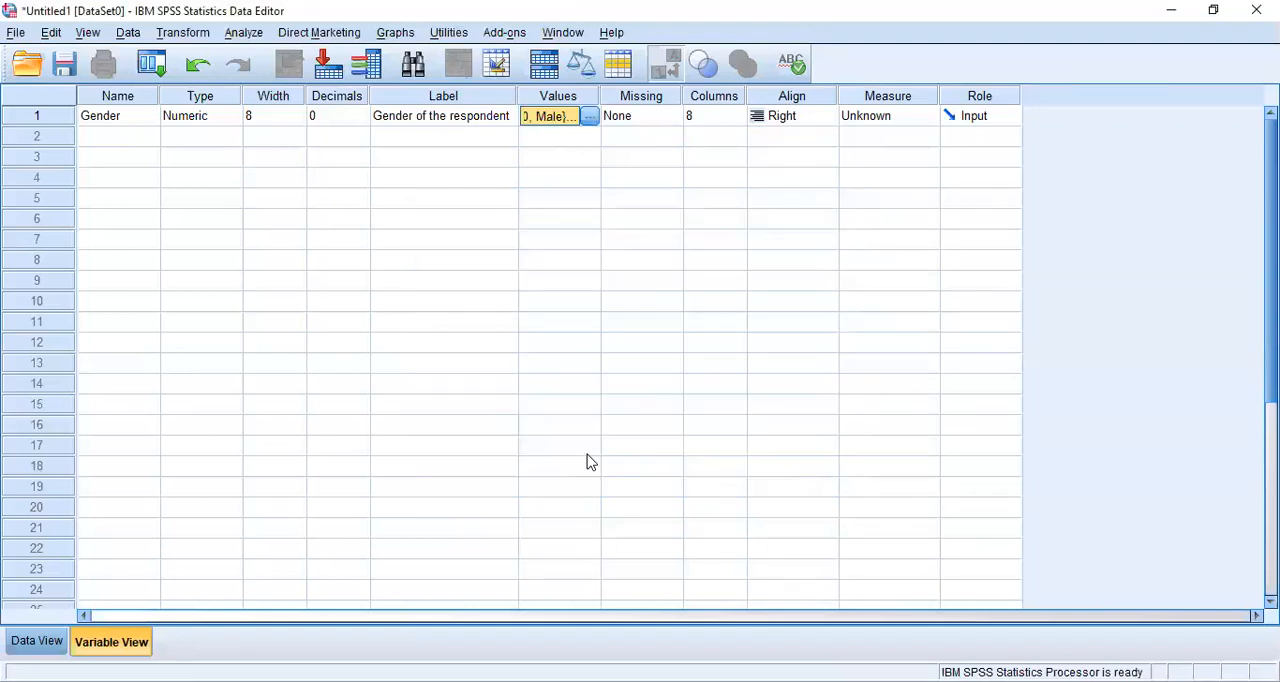
{"action": "left_click", "coordinate": [593, 117]}
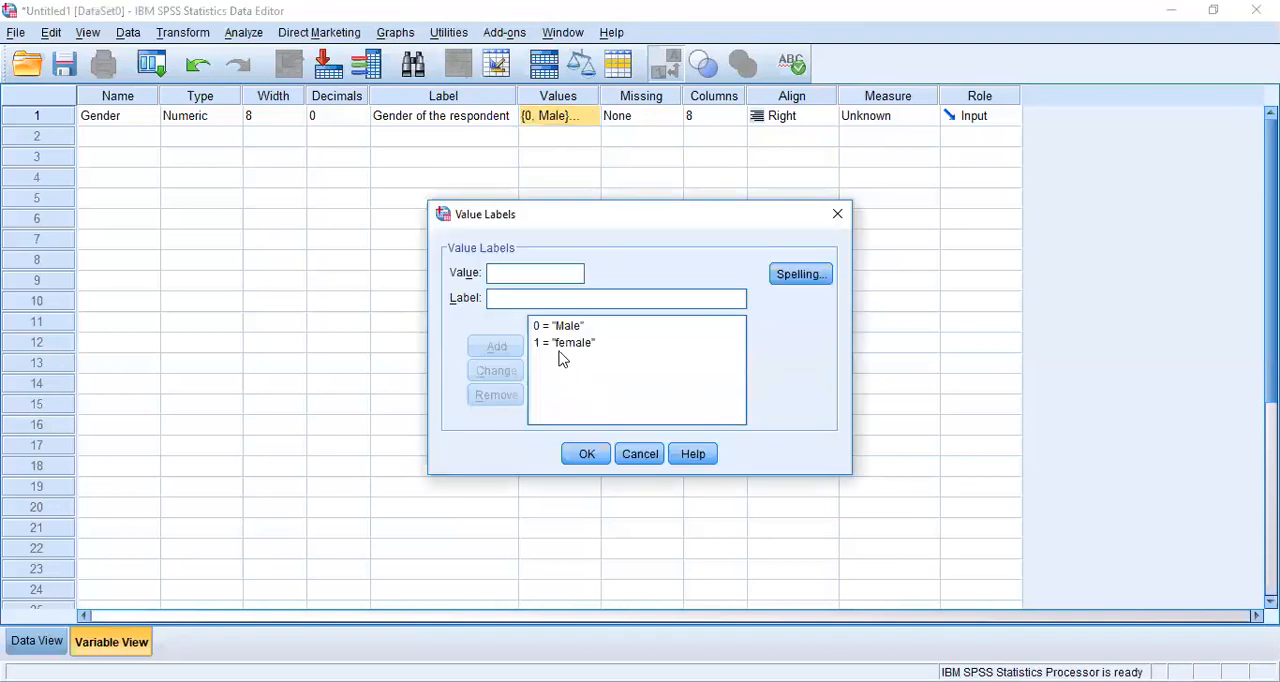
{"action": "left_click", "coordinate": [561, 358]}
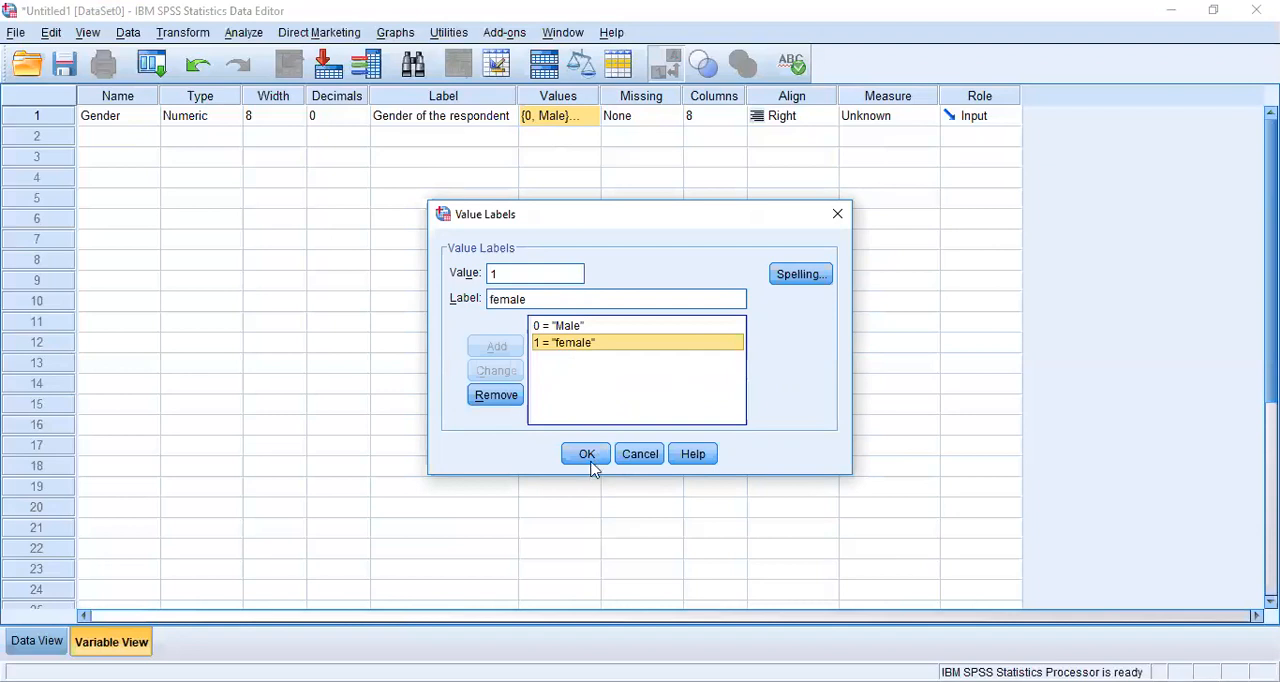
{"action": "left_click", "coordinate": [587, 456]}
{"action": "left_click", "coordinate": [592, 117]}
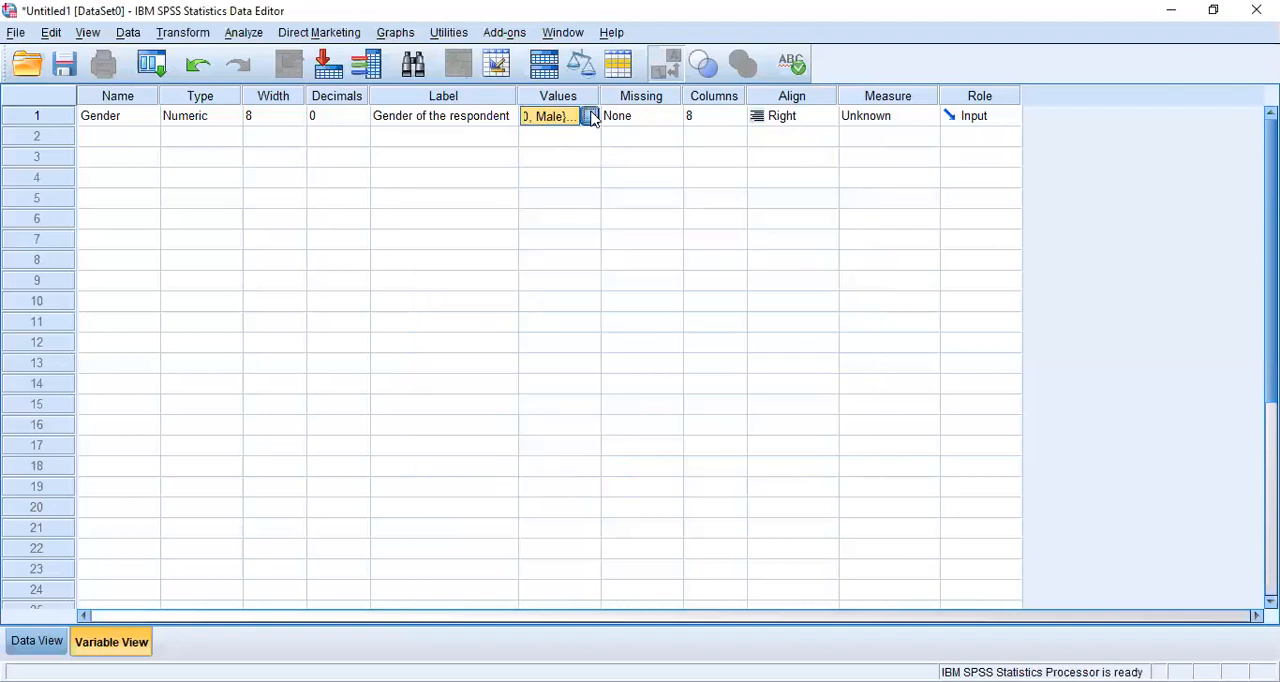
{"action": "type", "text": "2"}
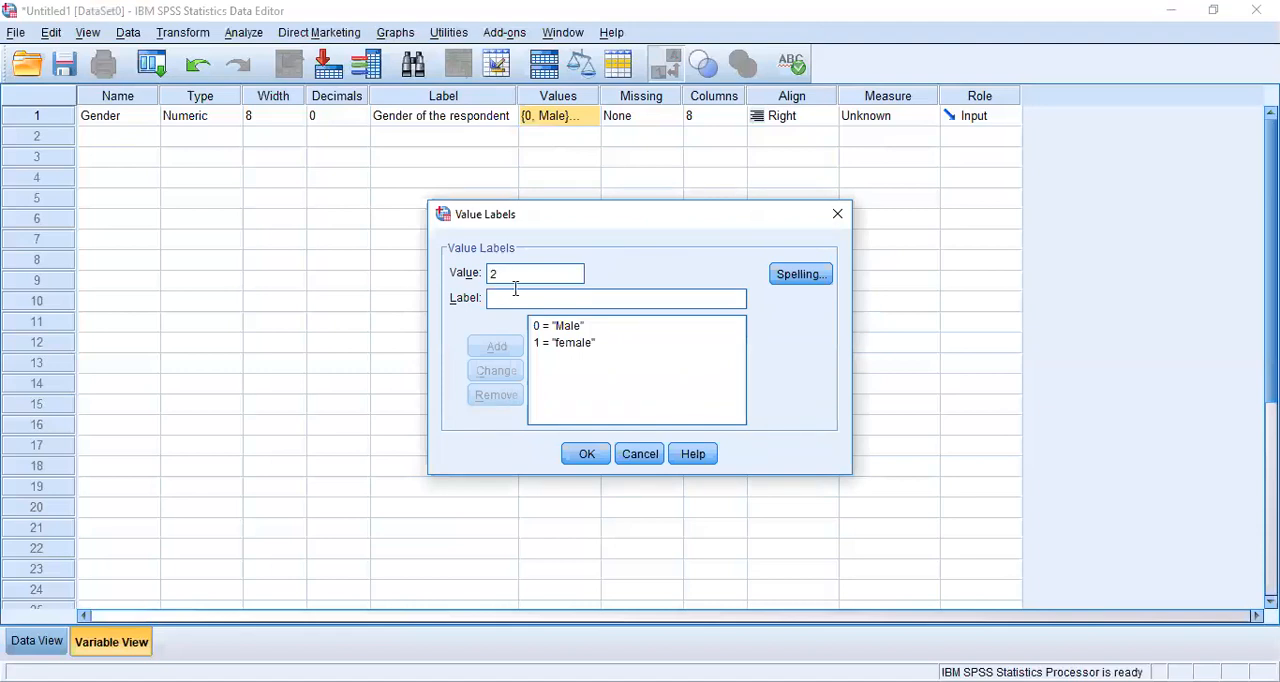
{"action": "key", "text": "BackSpace"}
{"action": "left_click", "coordinate": [640, 455]}
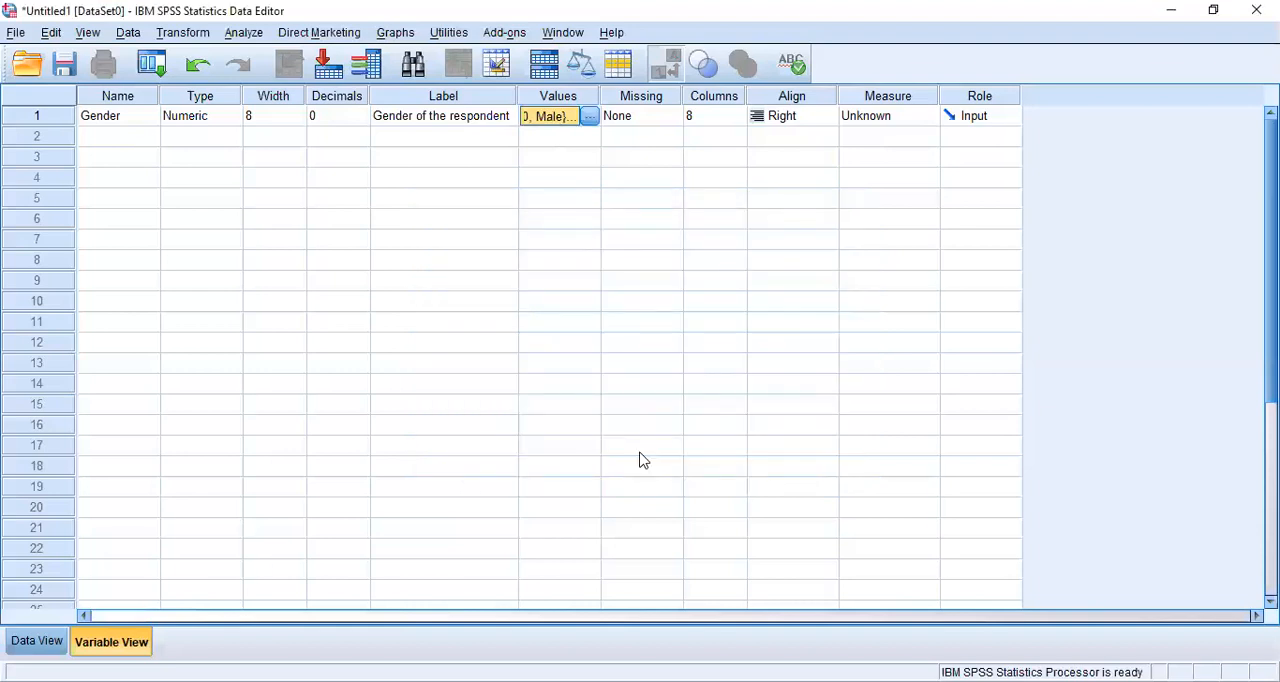
- Examine the Gender variable's missing, column-width and alignment settings, and view its column in the data sheet
{"action": "left_click", "coordinate": [645, 116]}
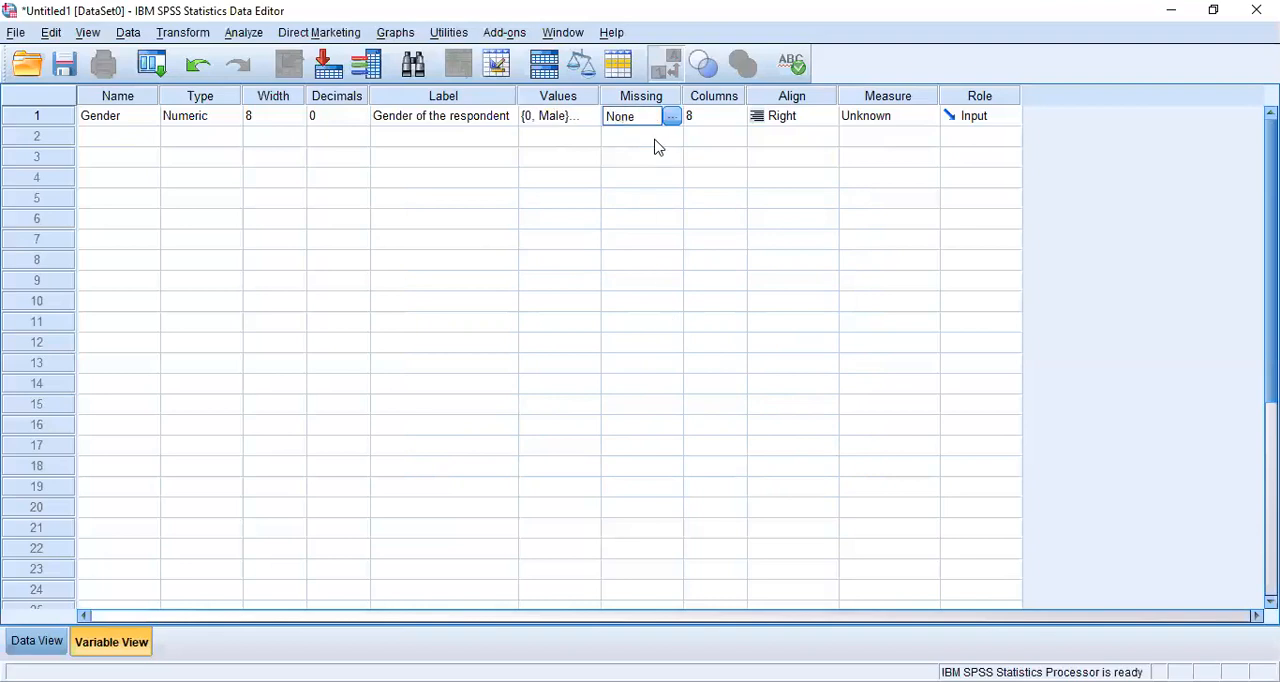
{"action": "left_click", "coordinate": [656, 140]}
{"action": "left_click", "coordinate": [648, 121]}
{"action": "left_click", "coordinate": [705, 115]}
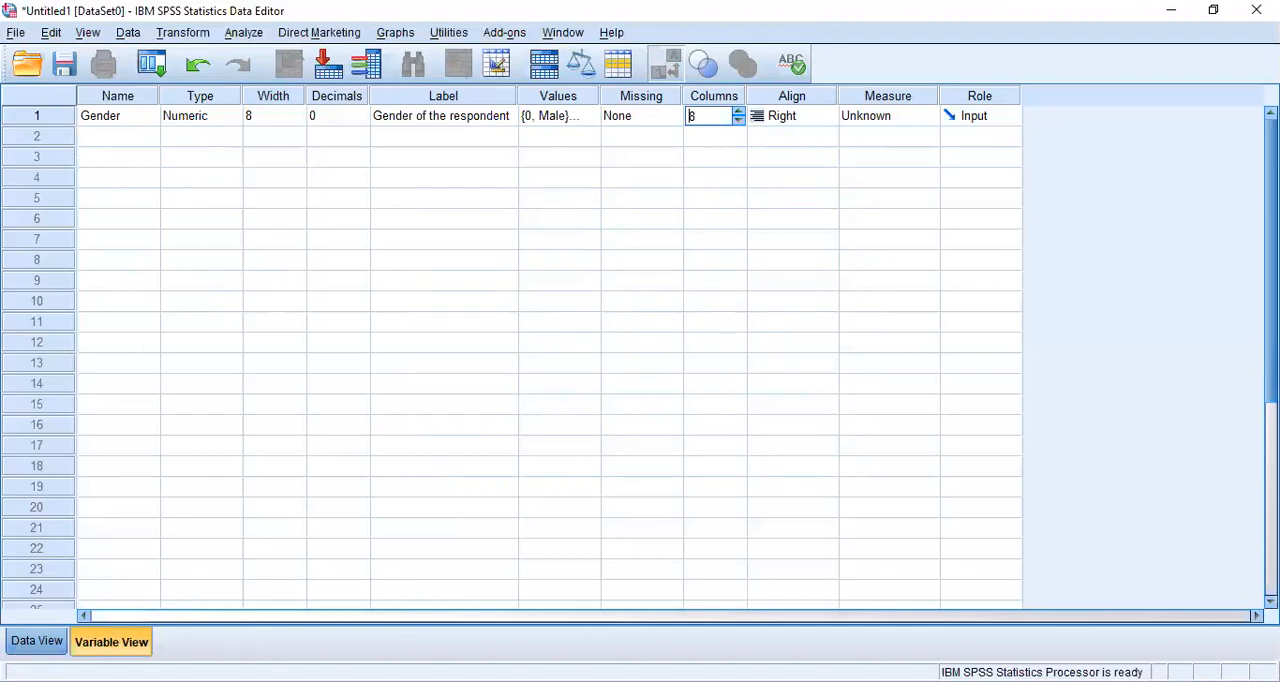
{"action": "left_click", "coordinate": [37, 641]}
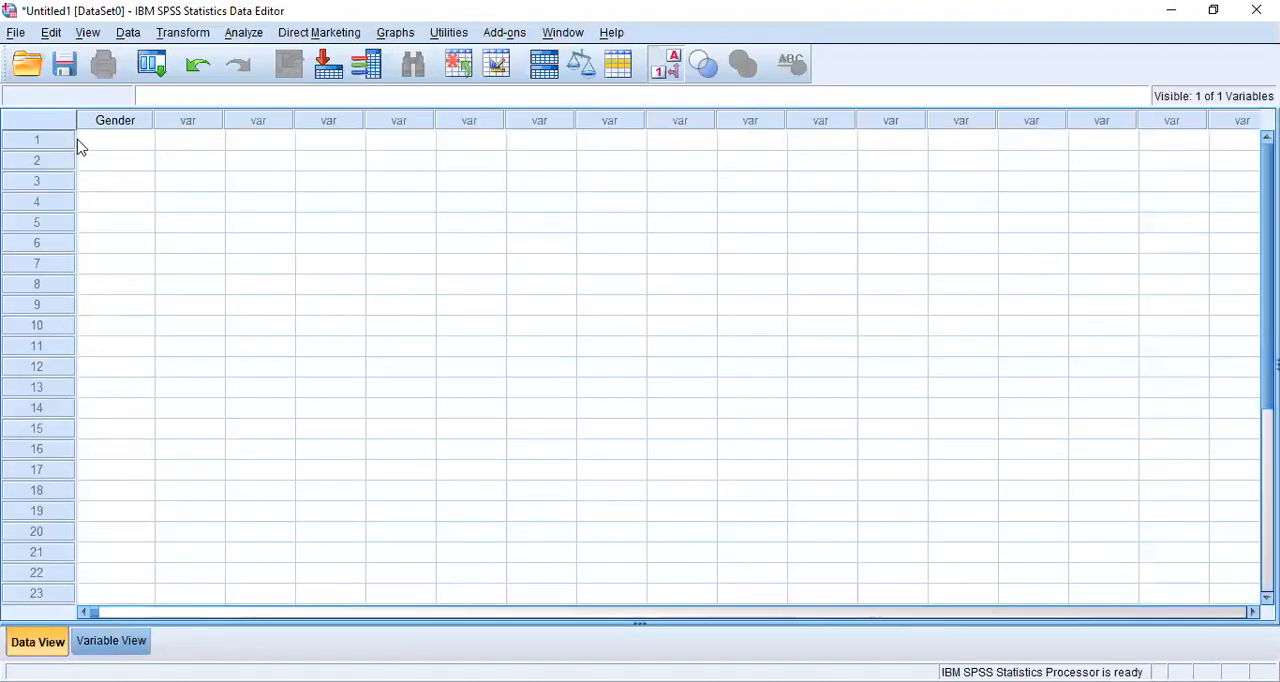
{"action": "left_click", "coordinate": [112, 641]}
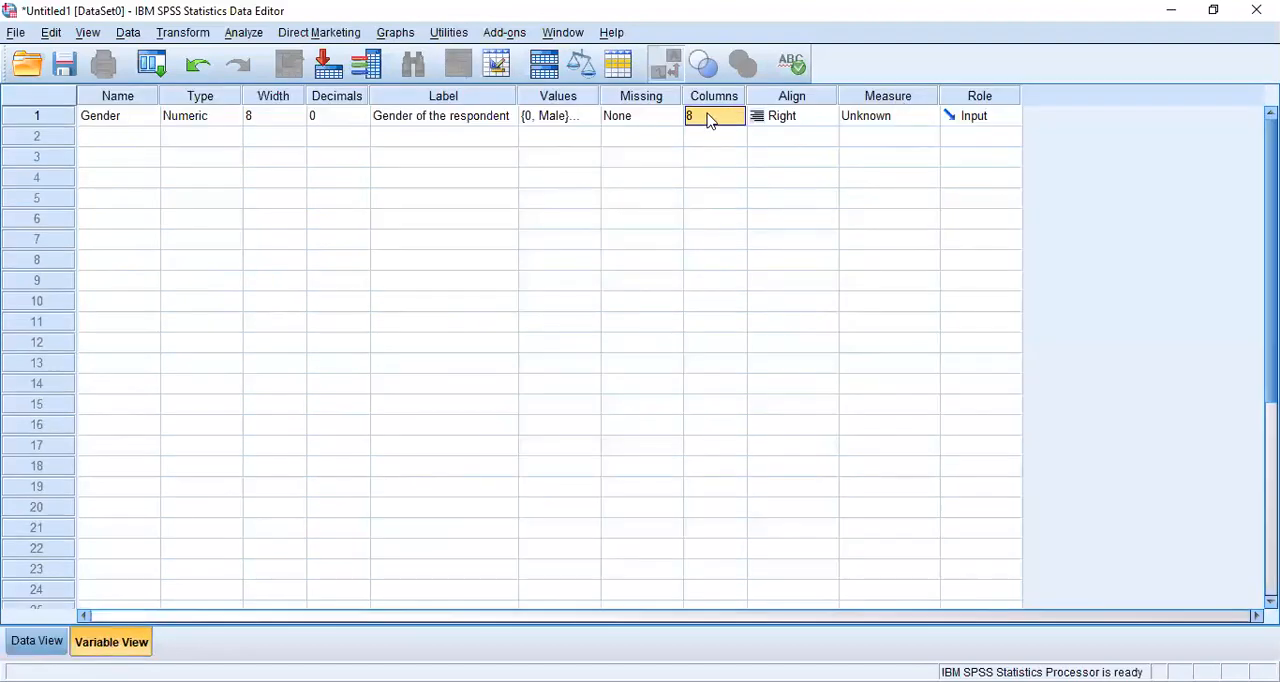
{"action": "left_click", "coordinate": [813, 116]}
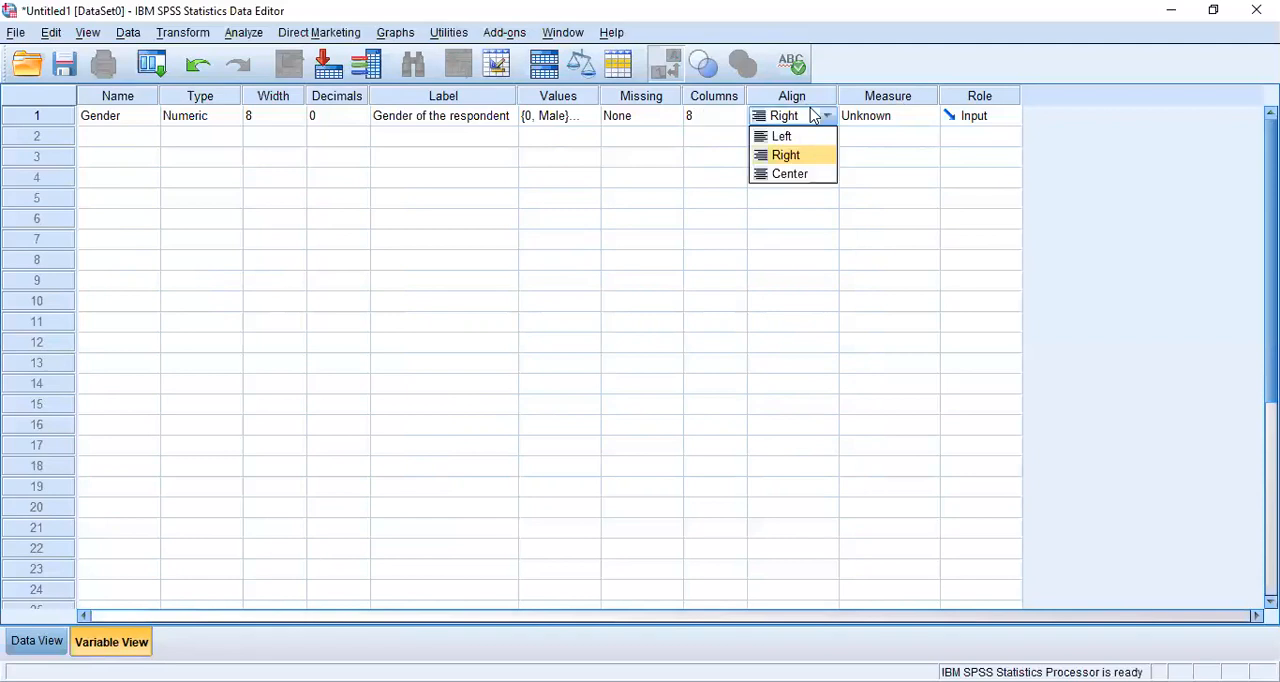
{"action": "left_click", "coordinate": [815, 116]}
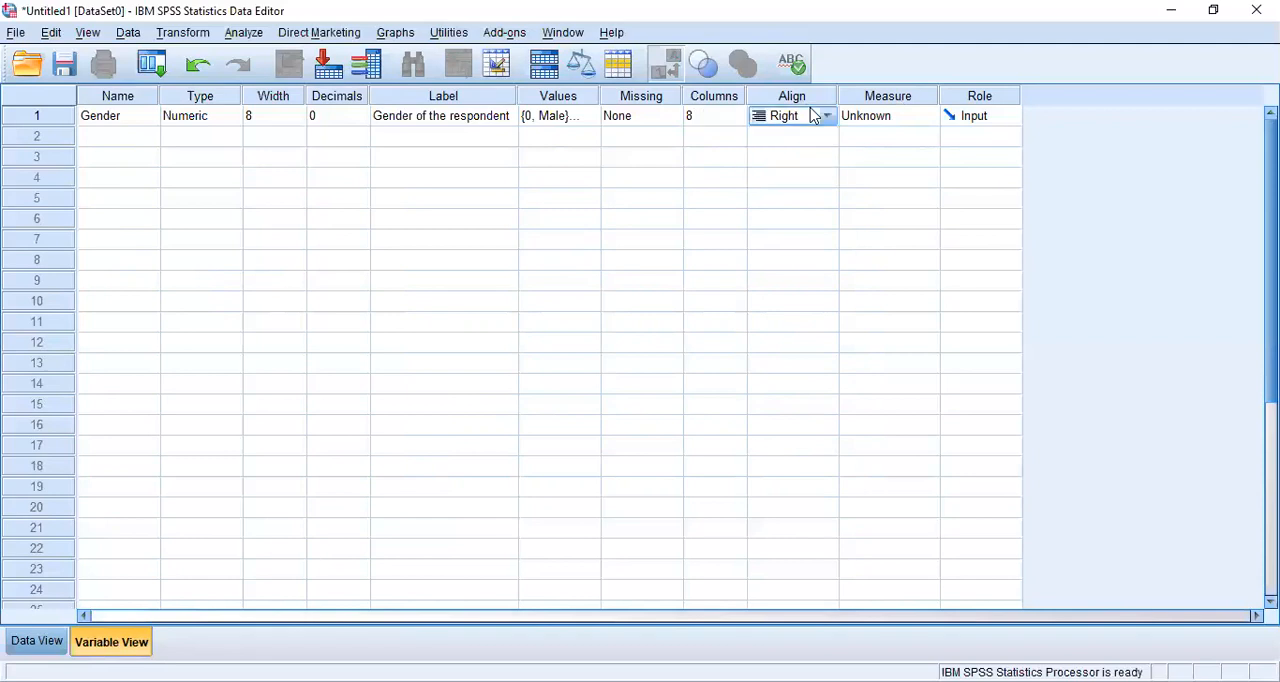
- Set the Gender variable's measurement level to Nominal
{"action": "left_click", "coordinate": [895, 120]}
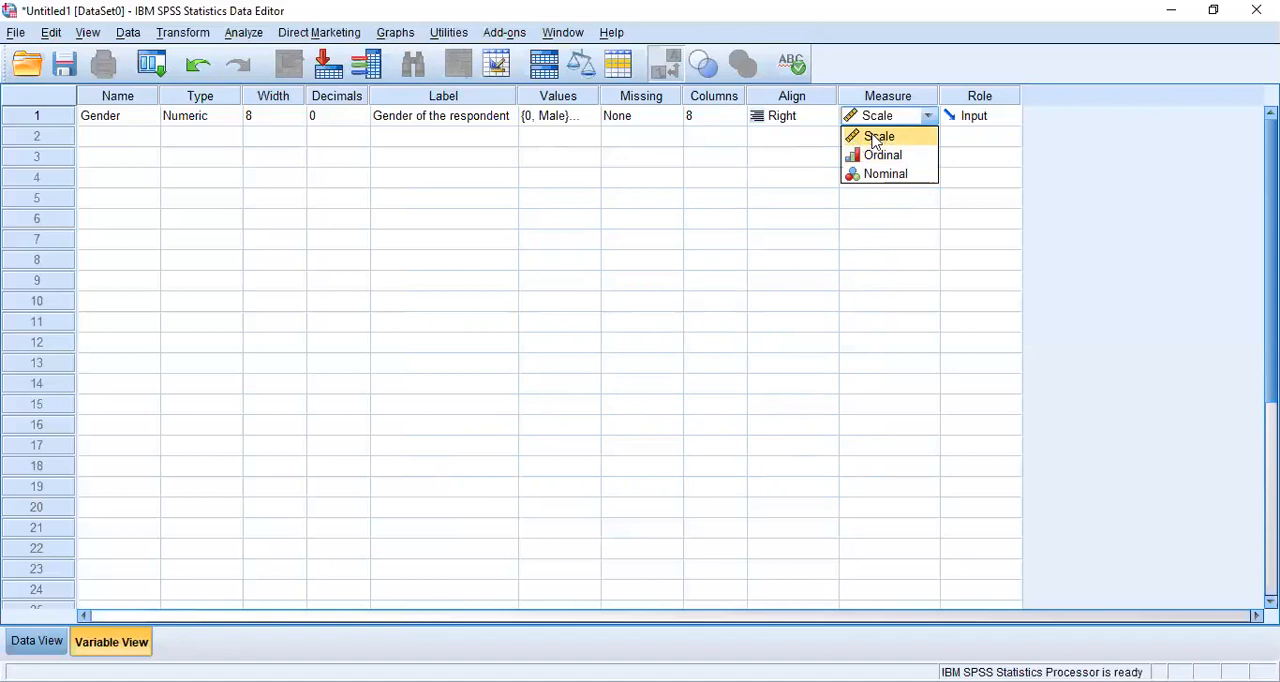
{"action": "left_click", "coordinate": [875, 140]}
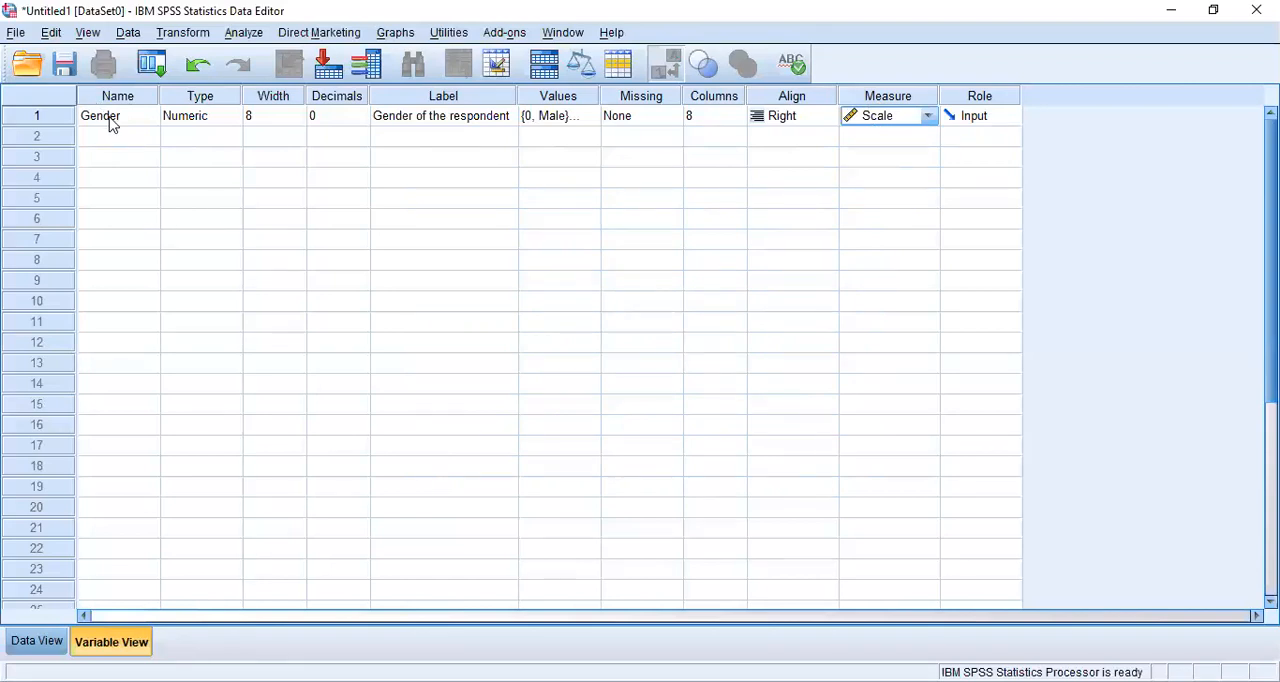
{"action": "left_click", "coordinate": [929, 118]}
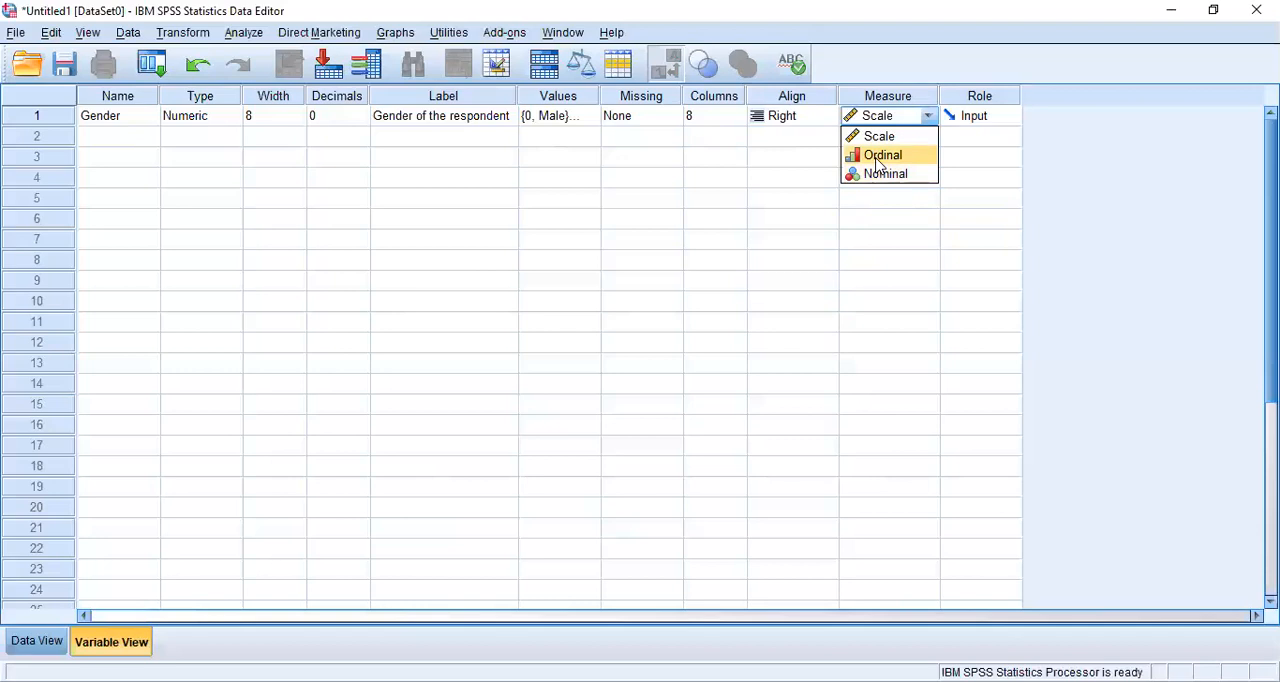
{"action": "left_click", "coordinate": [877, 175]}
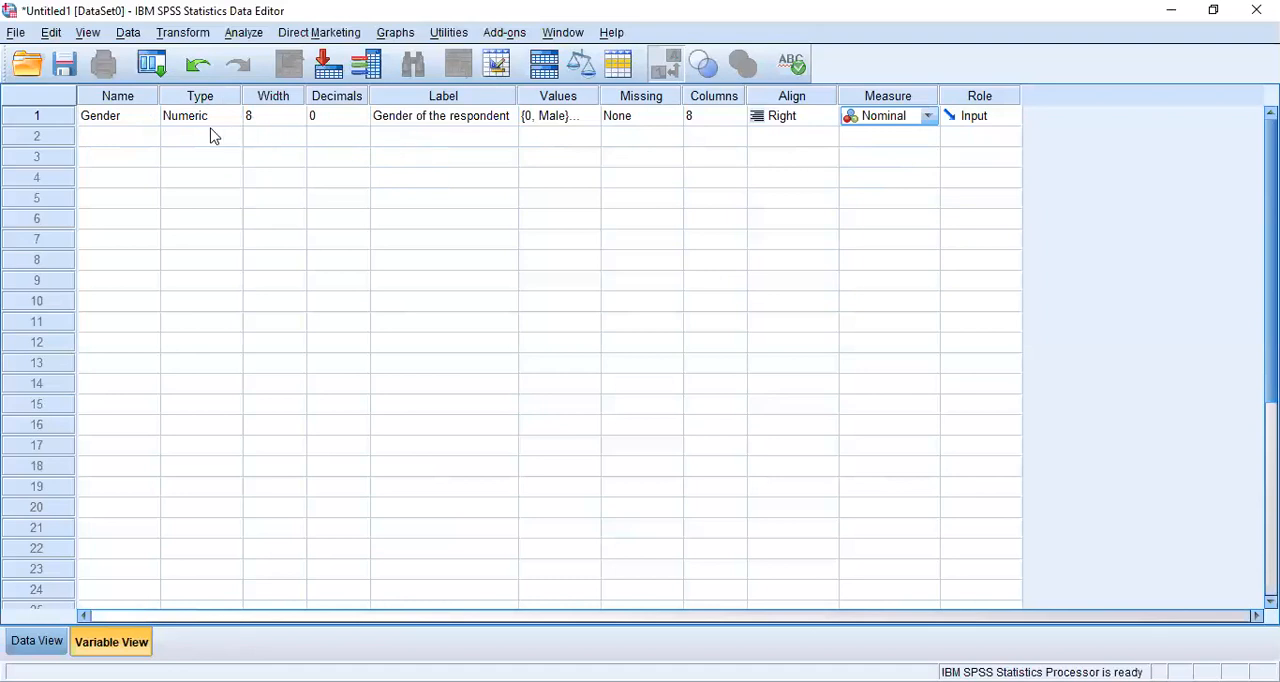
- Add a second variable named Age in row 2 with zero decimals
{"action": "left_click", "coordinate": [143, 142]}
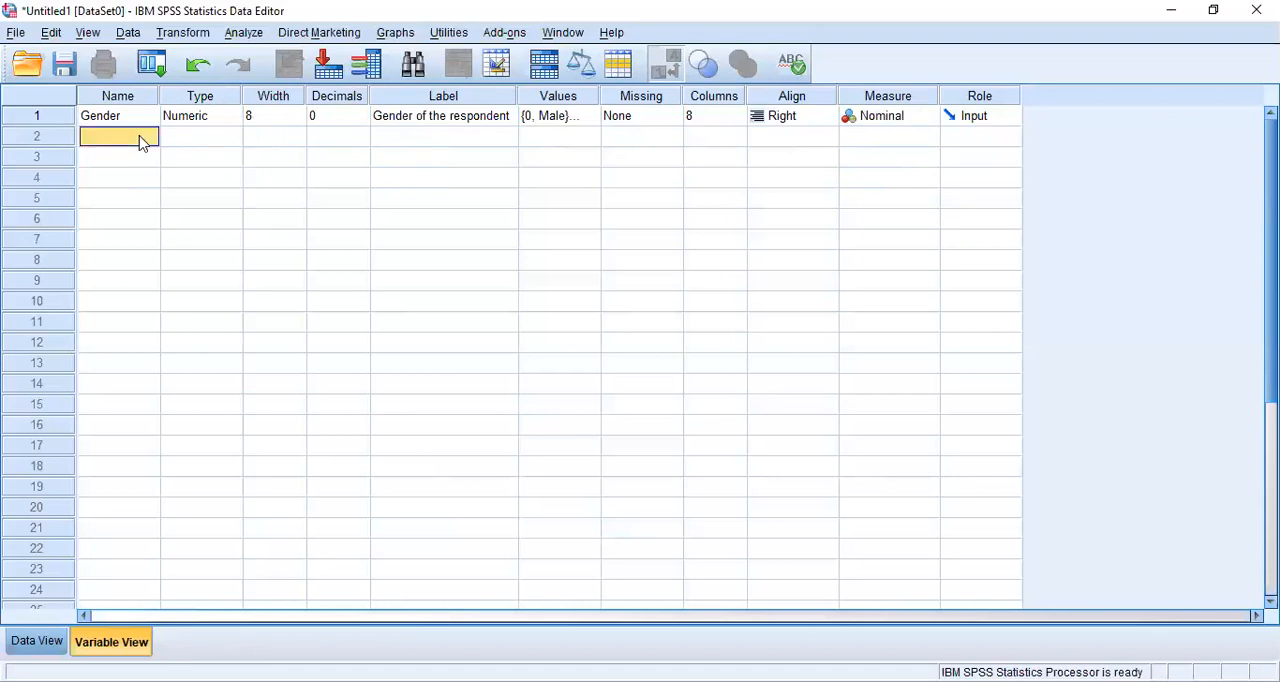
{"action": "type", "text": "Ag"}
{"action": "key", "text": "Return"}
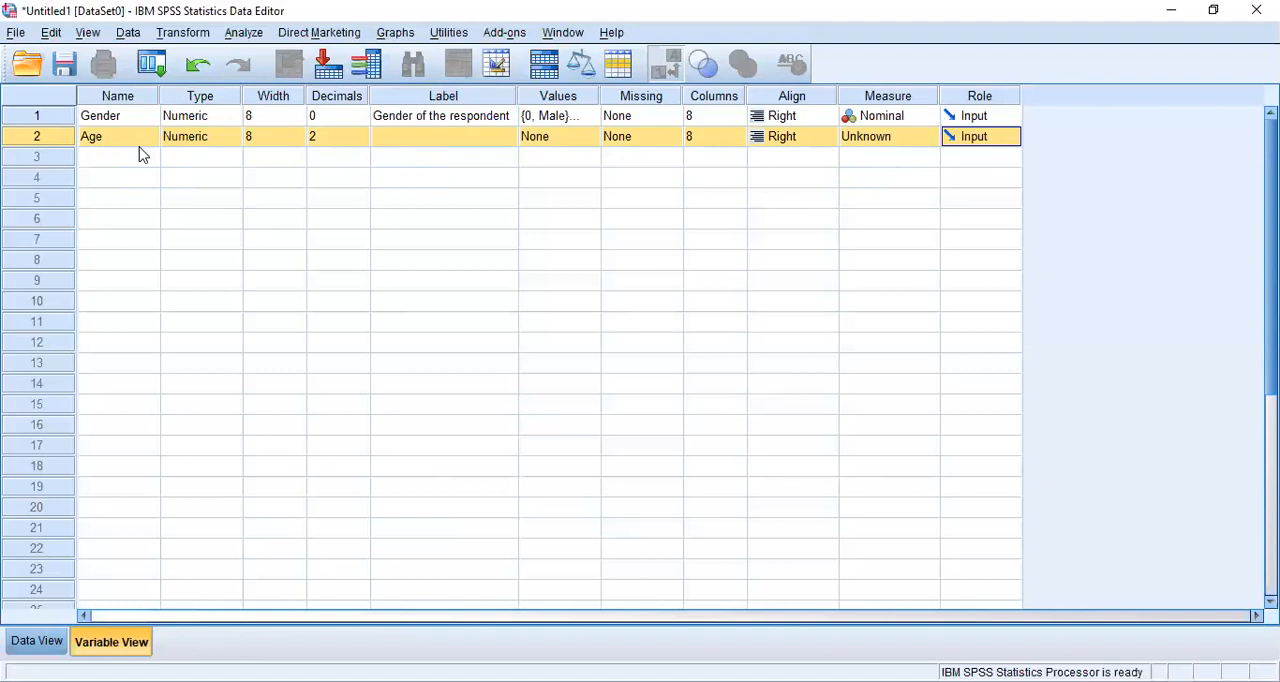
{"action": "left_click", "coordinate": [333, 141]}
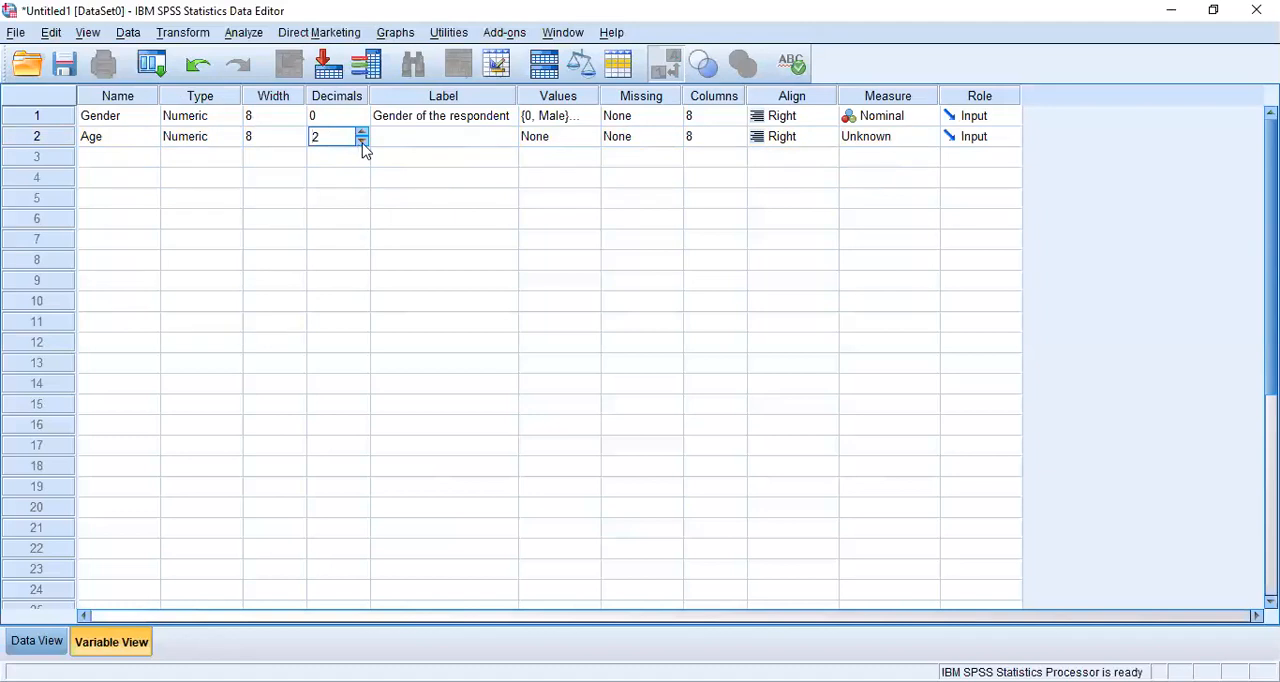
{"action": "left_click", "coordinate": [362, 142]}
{"action": "left_click", "coordinate": [362, 142]}
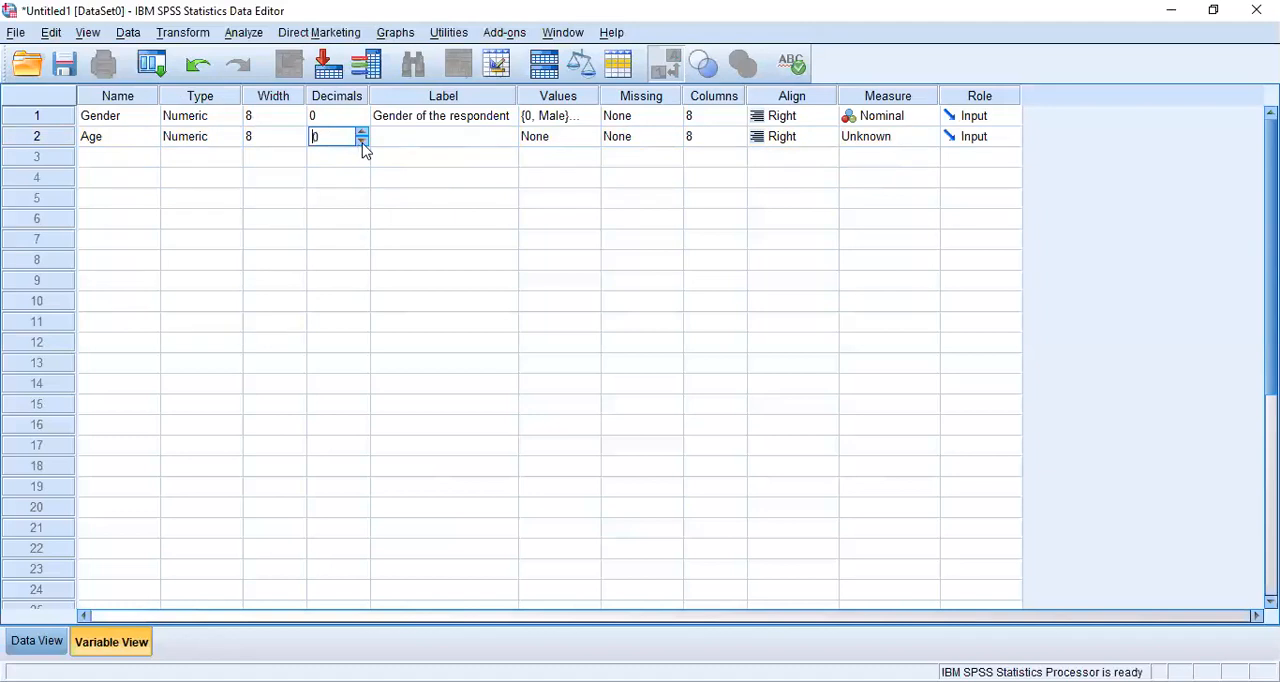
- Give the Age variable the label "Age of the respondent"
{"action": "left_click", "coordinate": [425, 146]}
{"action": "left_click", "coordinate": [425, 138]}
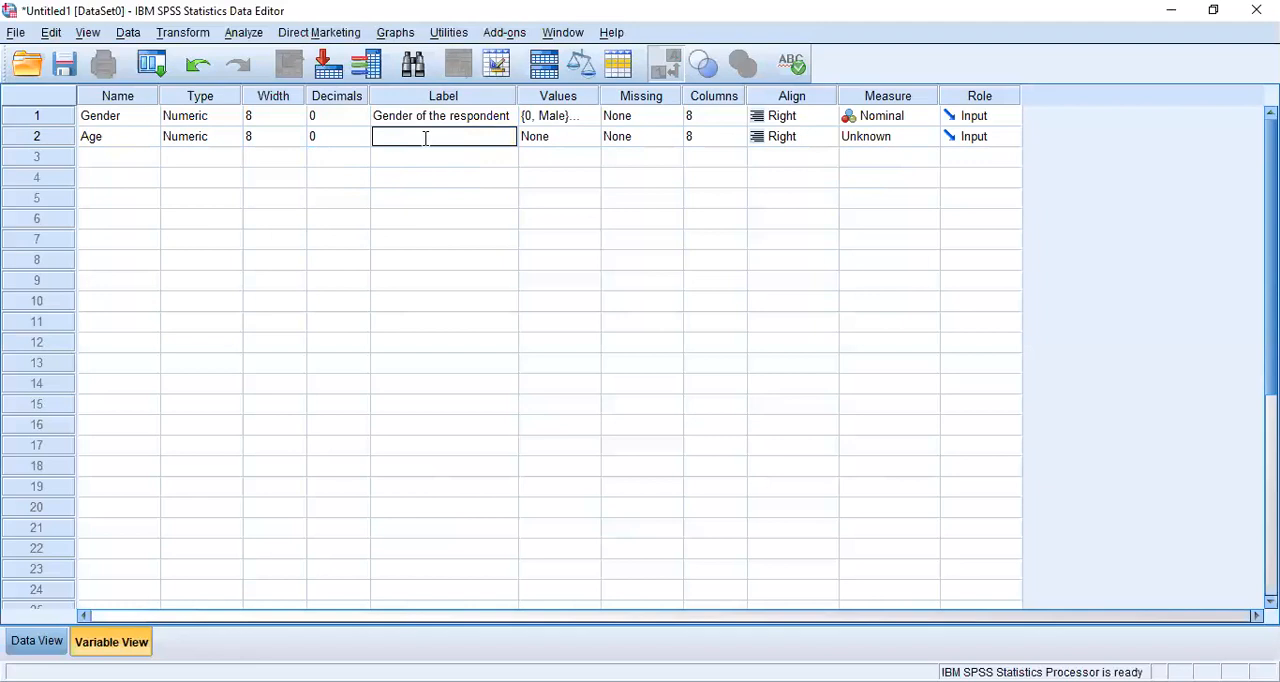
{"action": "type", "text": "Age of the respondent"}
{"action": "key", "text": "Tab"}
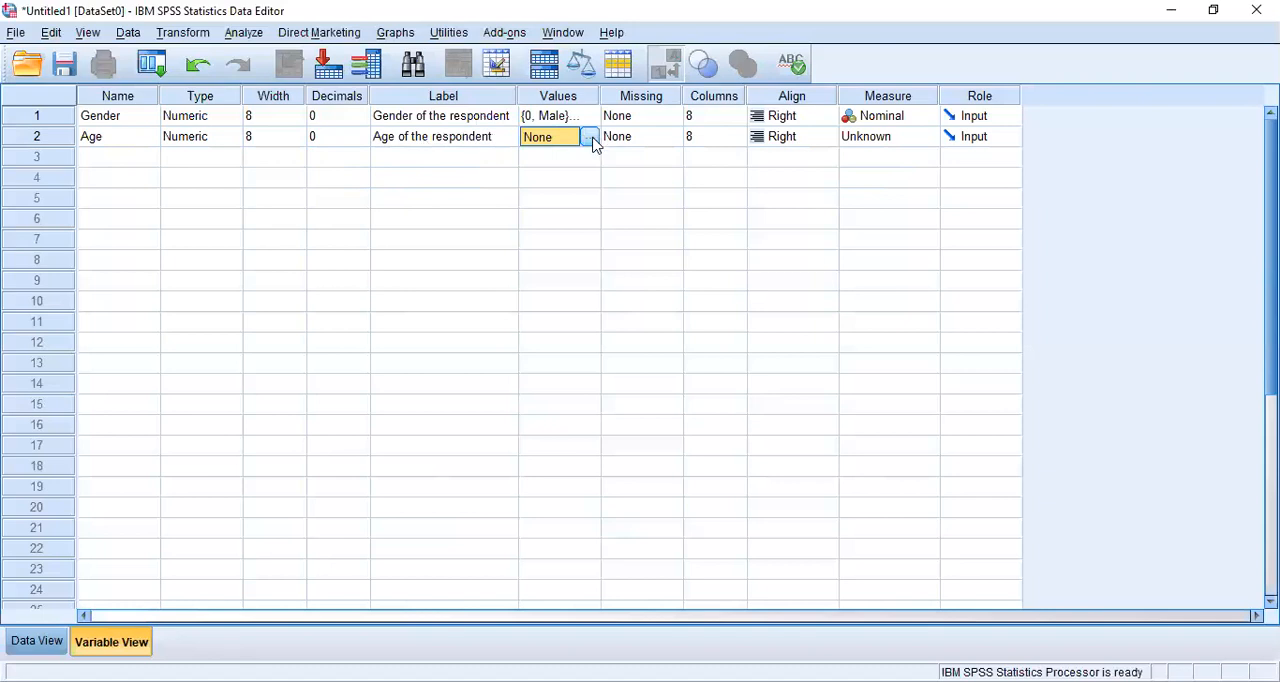
- Add a value label to the Age variable that codes 1 as "15-20"
{"action": "left_click", "coordinate": [591, 137]}
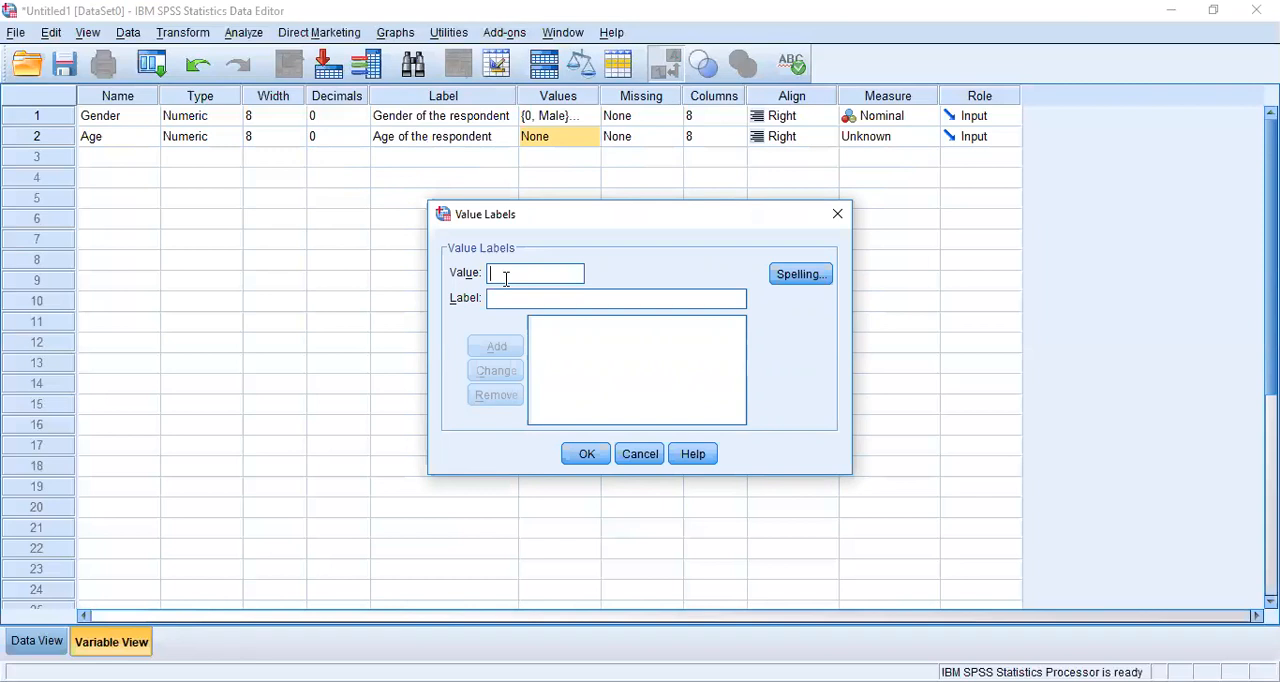
{"action": "type", "text": "1"}
{"action": "left_click", "coordinate": [511, 293]}
{"action": "type", "text": "15-20"}
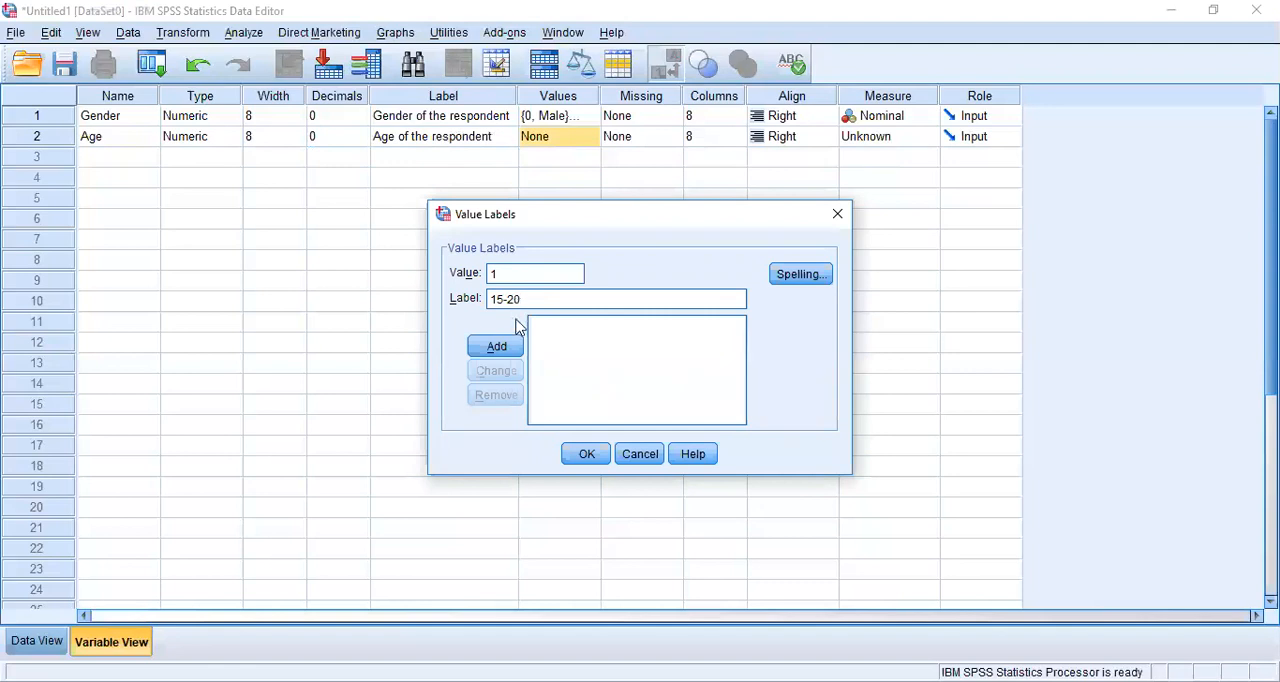
{"action": "left_click", "coordinate": [500, 350]}
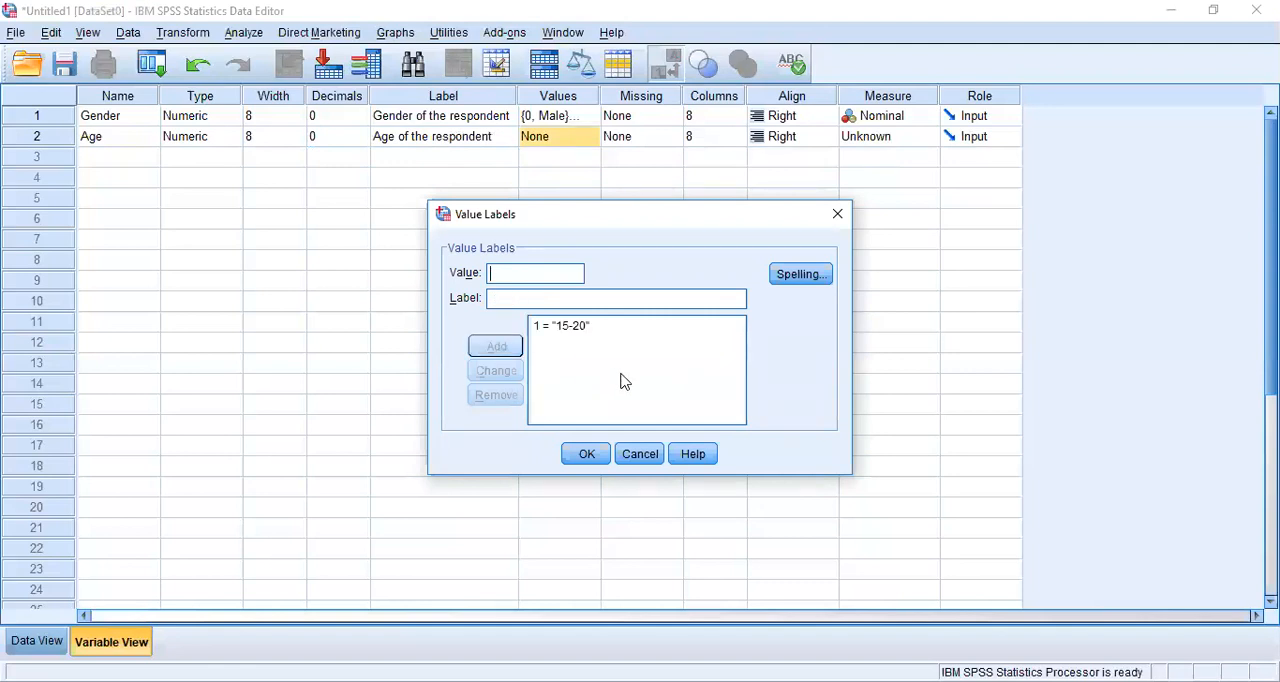
- Add a second value label to Age that codes 2 as "21-25"
{"action": "type", "text": "2"}
{"action": "type", "text": "21"}
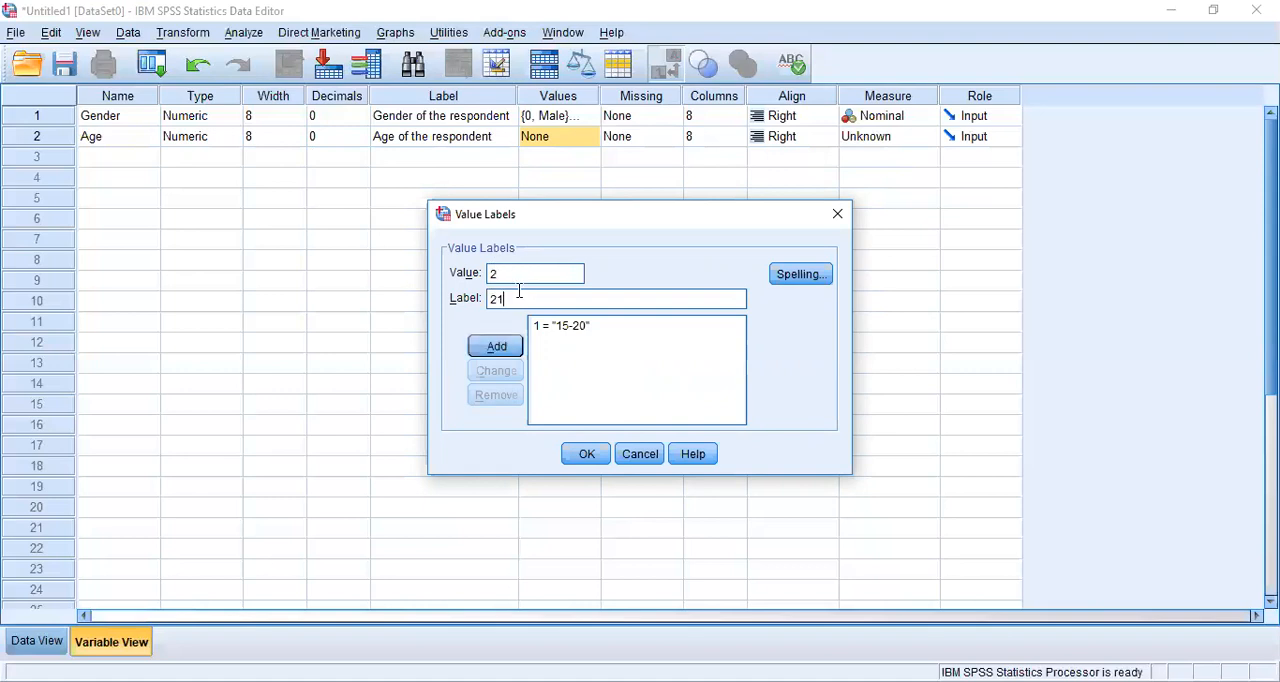
{"action": "type", "text": "-25"}
{"action": "left_click", "coordinate": [495, 346]}
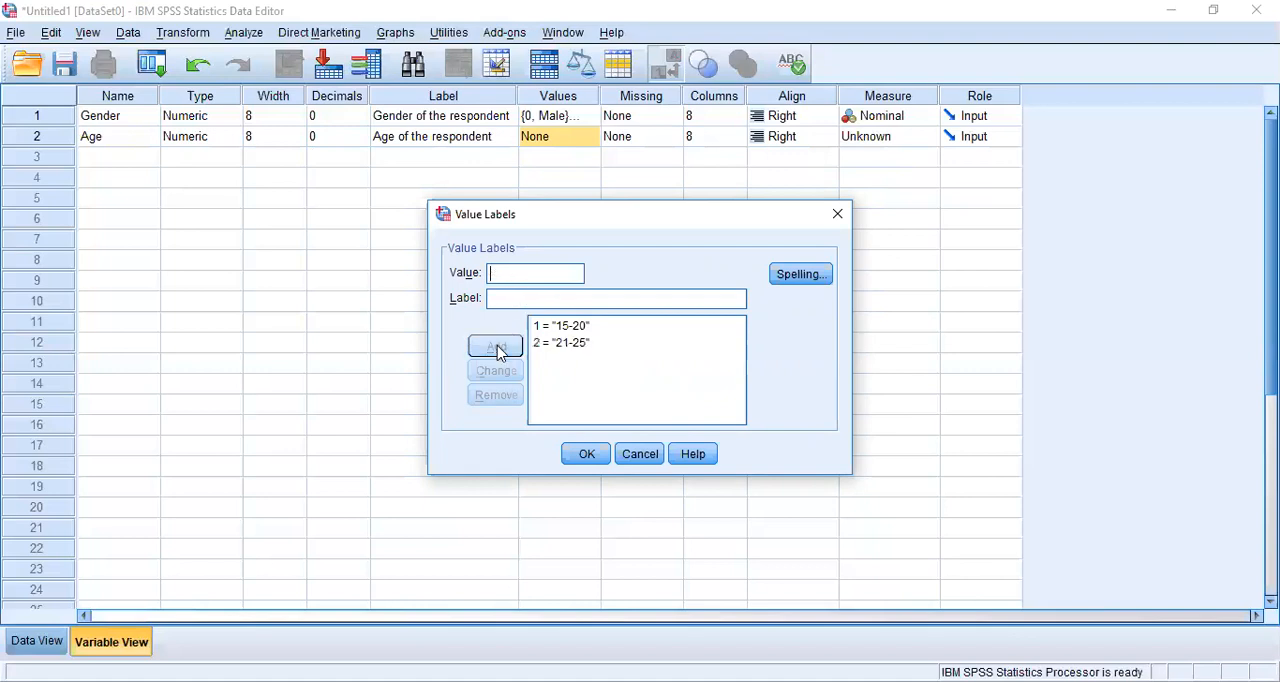
- Add a third value label to Age that codes 3 as "26-30"
{"action": "type", "text": "2"}
{"action": "key", "text": "BackSpace"}
{"action": "type", "text": "326-"}
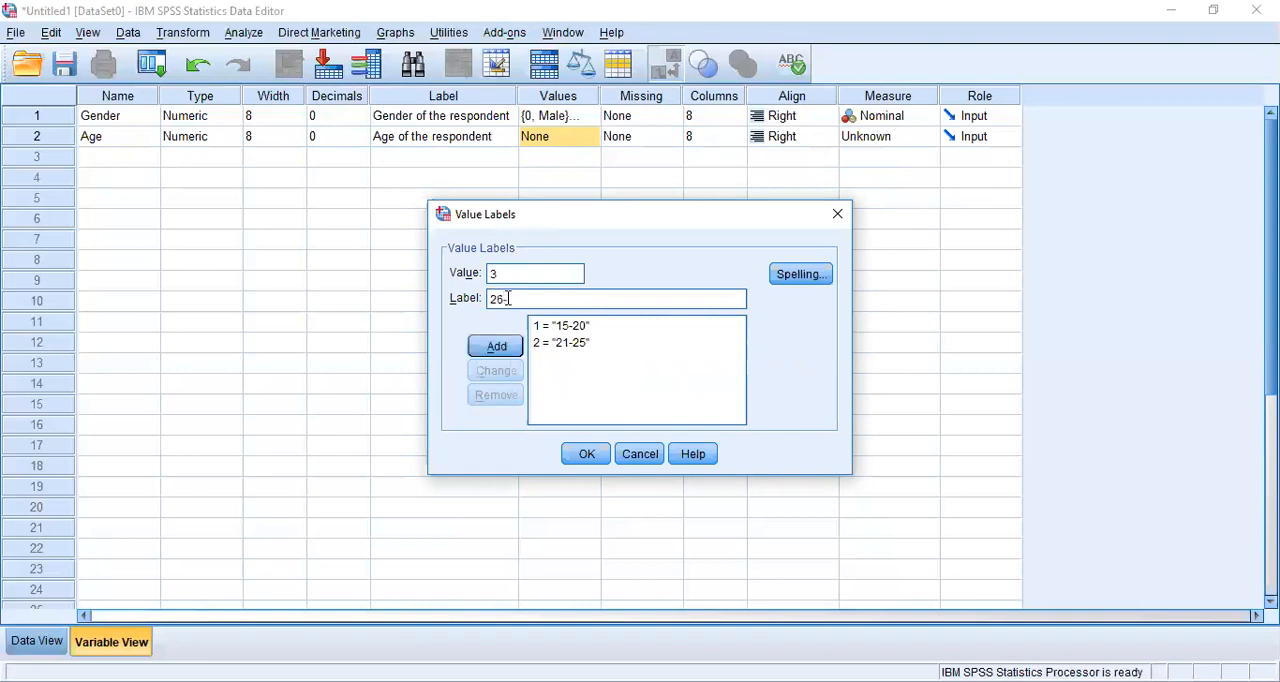
{"action": "type", "text": "30"}
{"action": "left_click", "coordinate": [490, 348]}
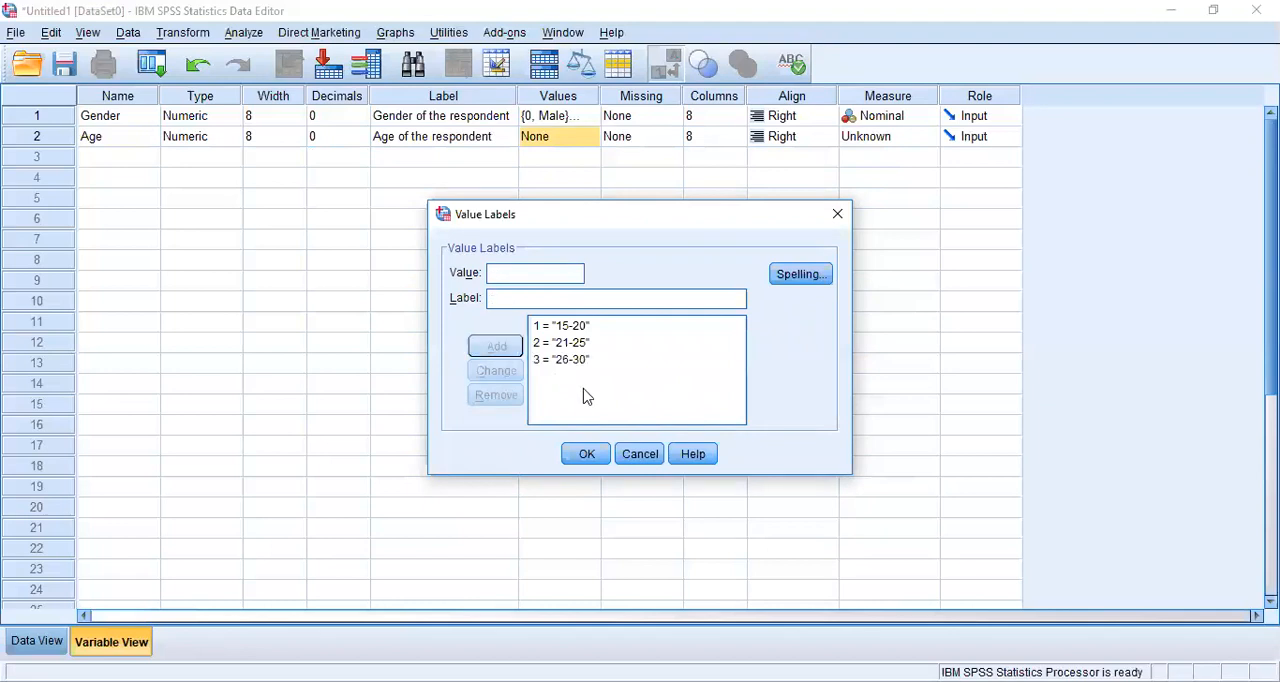
- Apply the Age variable's value labels and set its measurement level to Ordinal
{"action": "left_click", "coordinate": [600, 455]}
{"action": "left_click", "coordinate": [592, 137]}
{"action": "left_click", "coordinate": [578, 456]}
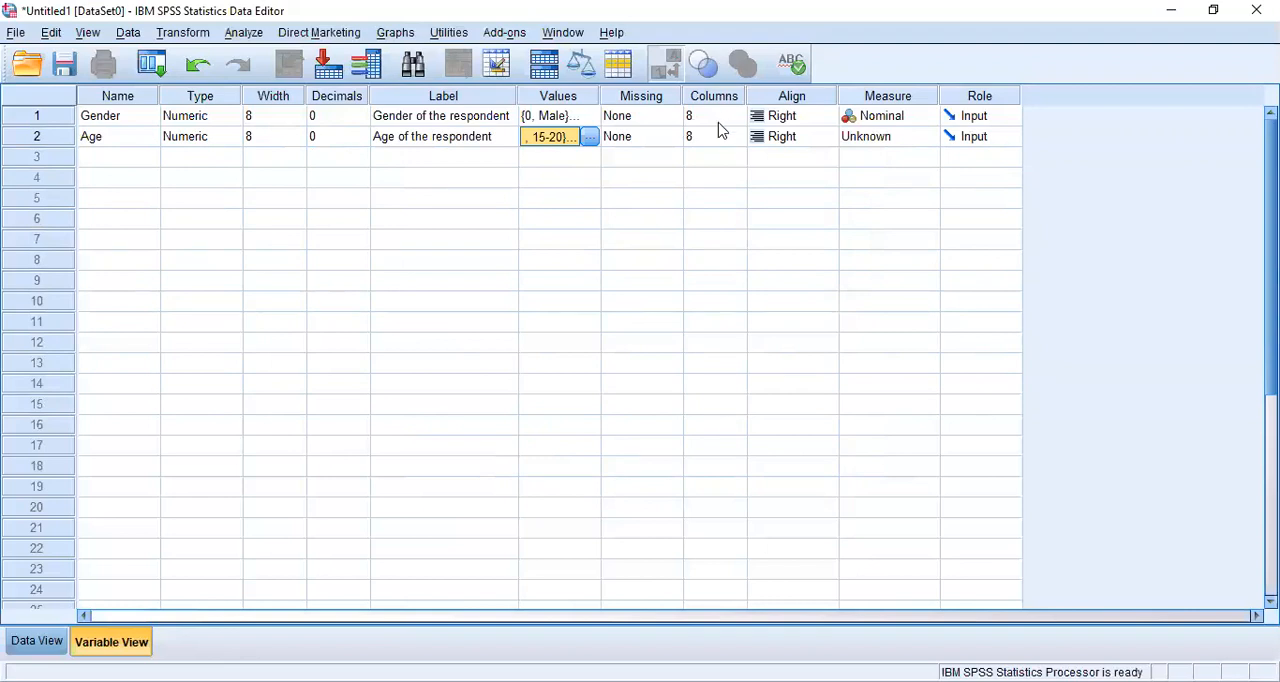
{"action": "left_click", "coordinate": [894, 142]}
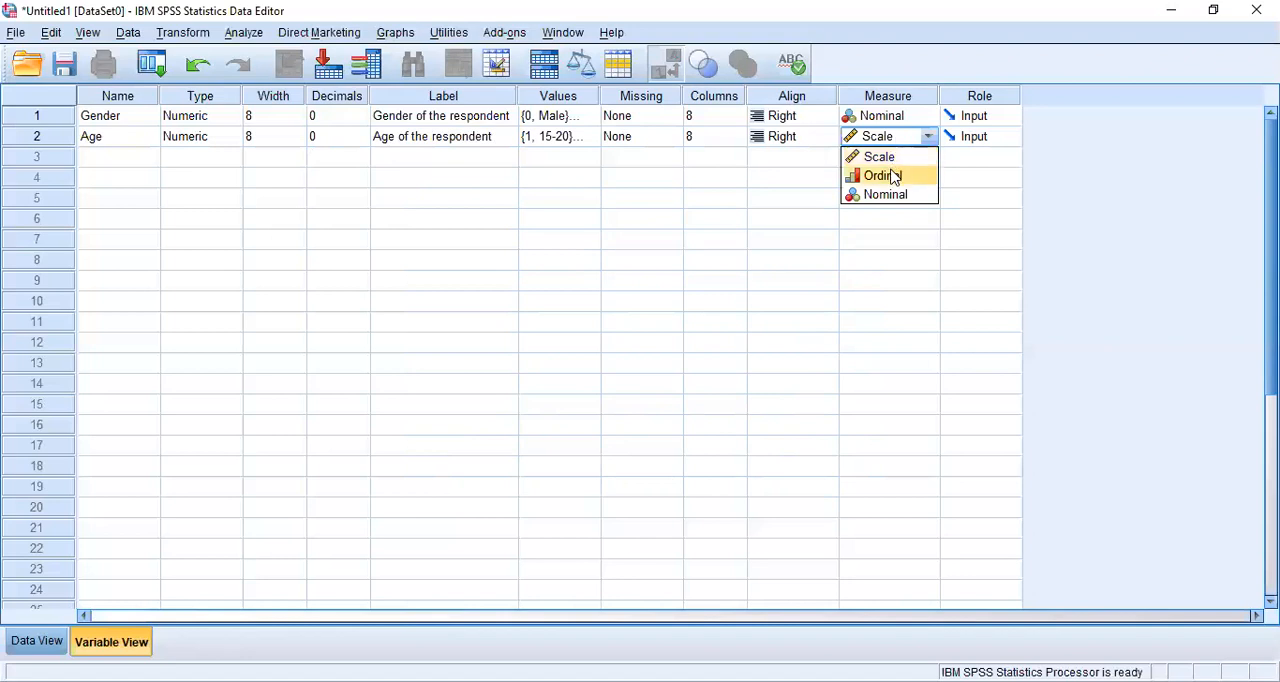
{"action": "left_click", "coordinate": [890, 176]}
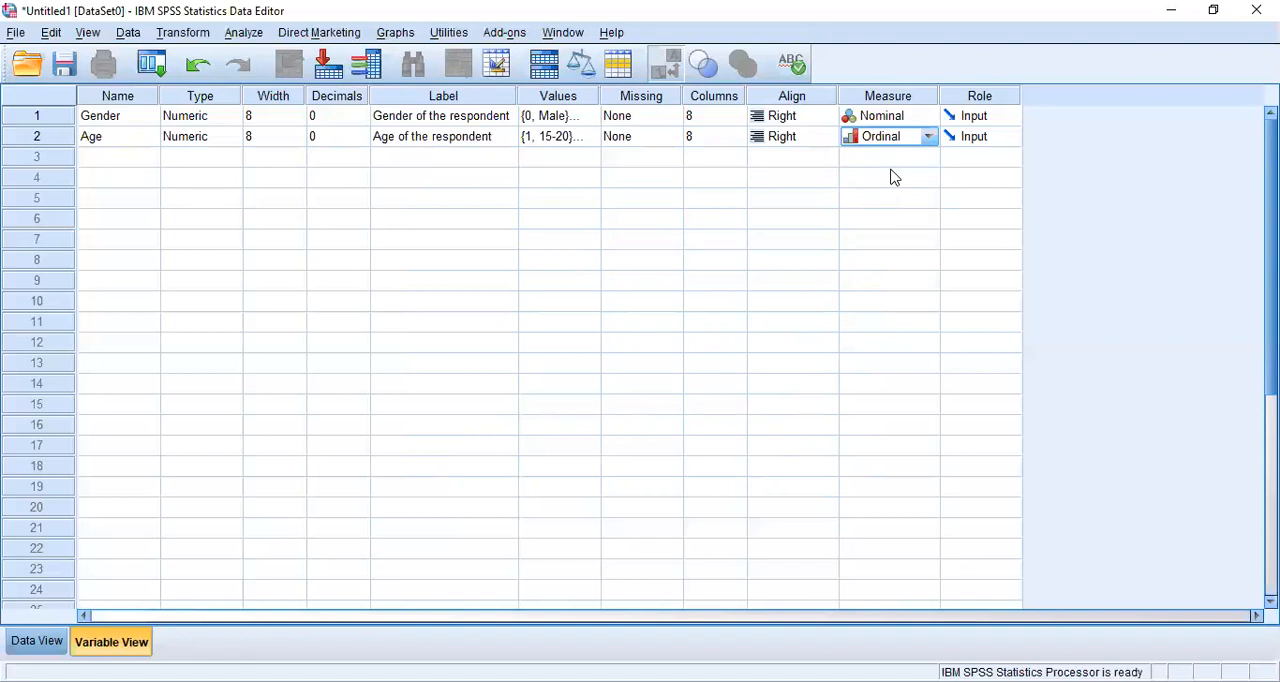
- Add a third variable named Income in row 3 with zero decimals
{"action": "left_click", "coordinate": [115, 156]}
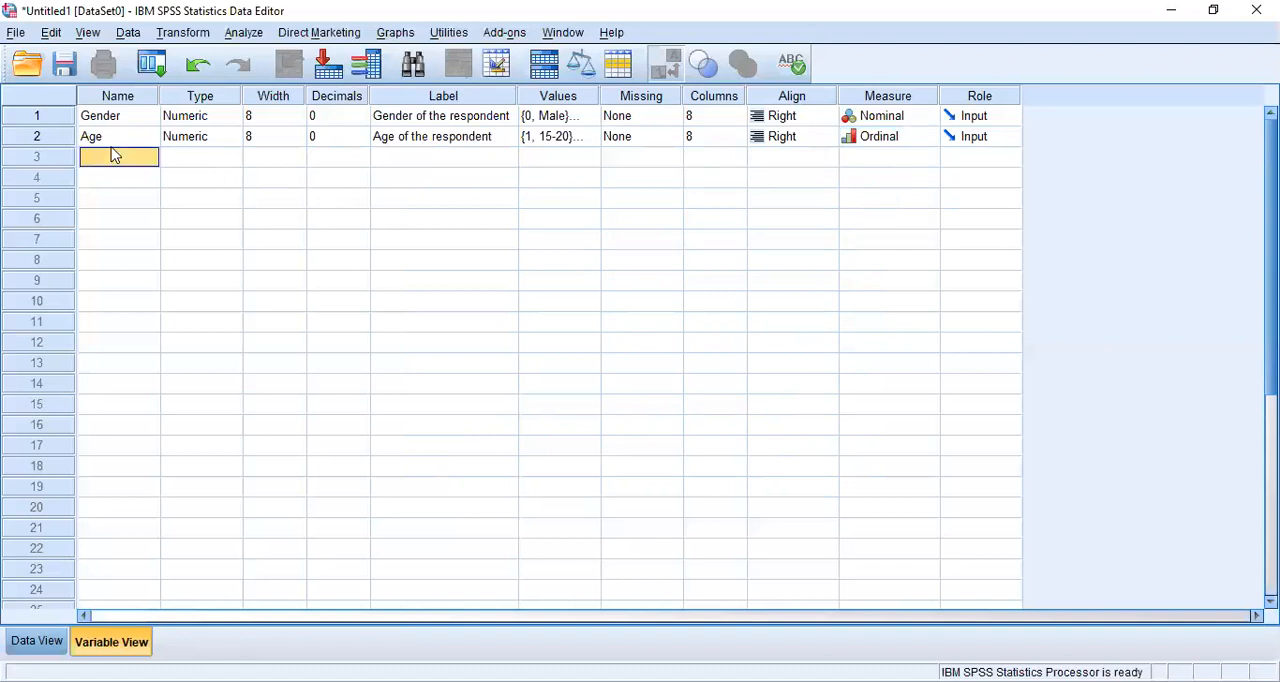
{"action": "double_click", "coordinate": [113, 153]}
{"action": "type", "text": "Income"}
{"action": "key", "text": "Return"}
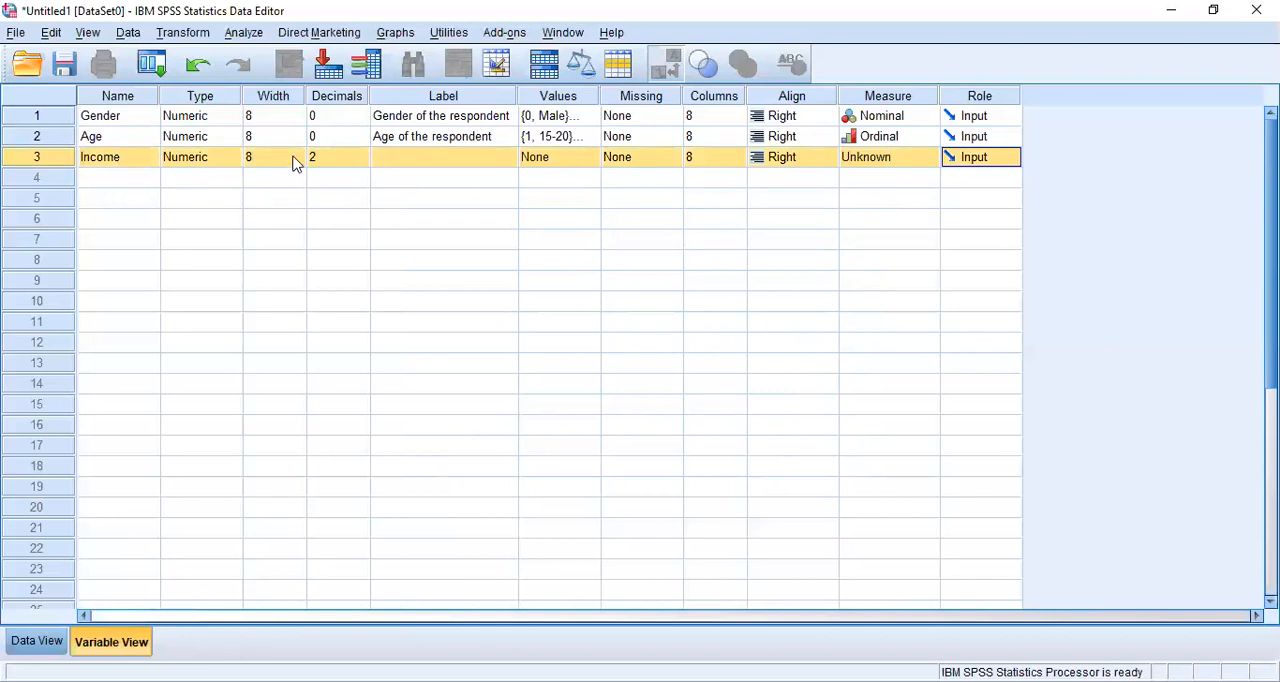
{"action": "left_click", "coordinate": [353, 166]}
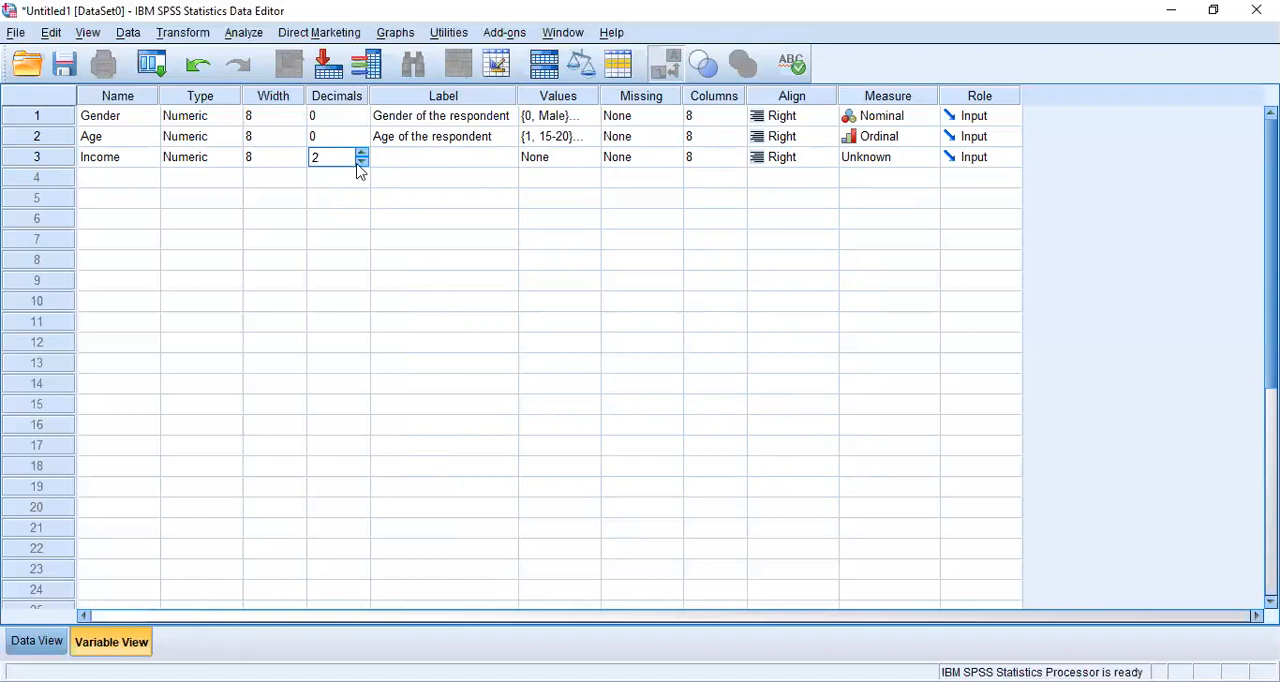
{"action": "left_click", "coordinate": [363, 161]}
{"action": "left_click", "coordinate": [363, 161]}
- Give the Income variable the label "Monthly income of respondent"
{"action": "left_click", "coordinate": [425, 160]}
{"action": "type", "text": "M"}
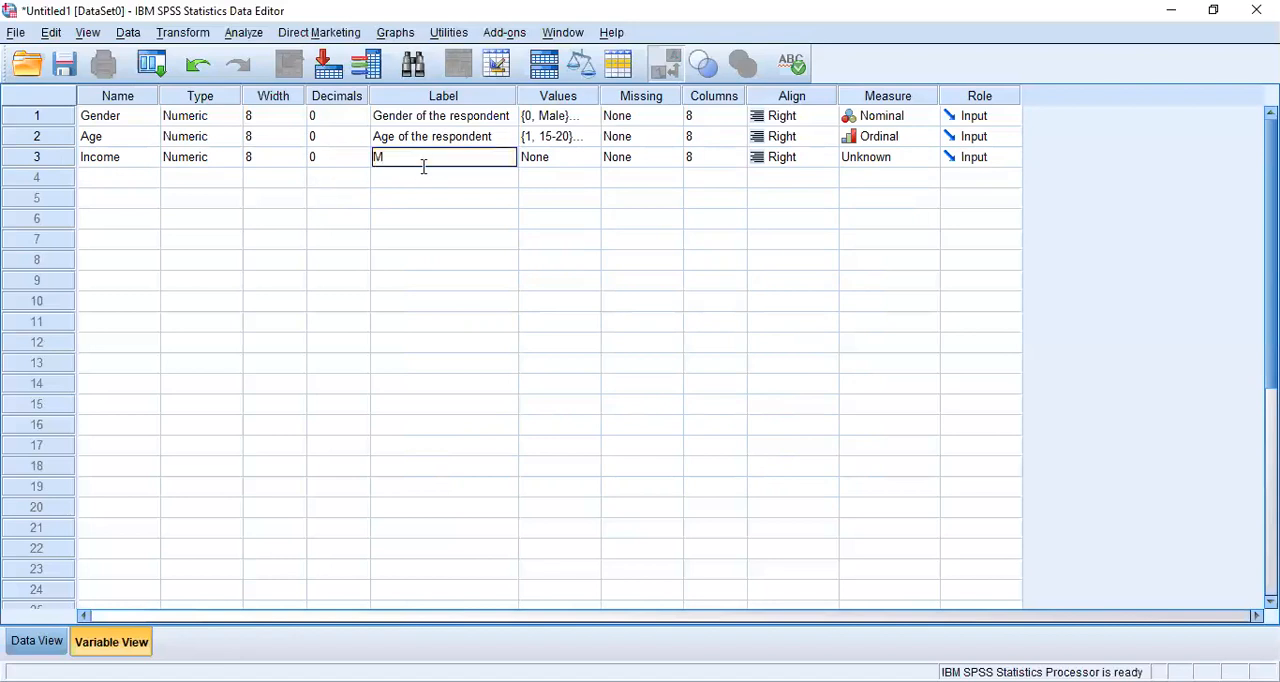
{"action": "type", "text": "onthly income of respondent"}
{"action": "left_click", "coordinate": [543, 160]}
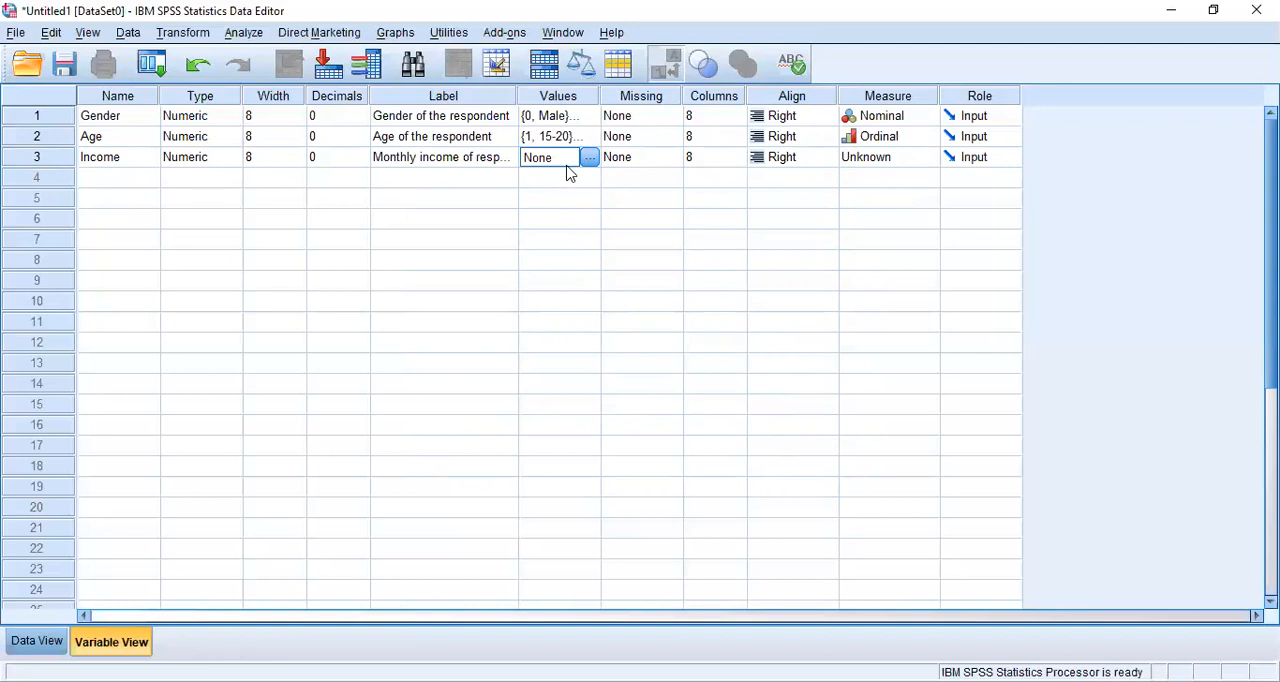
- Set the Income variable's measurement level to Scale, keeping its missing, column and alignment settings
{"action": "left_click", "coordinate": [640, 160]}
{"action": "left_click", "coordinate": [712, 157]}
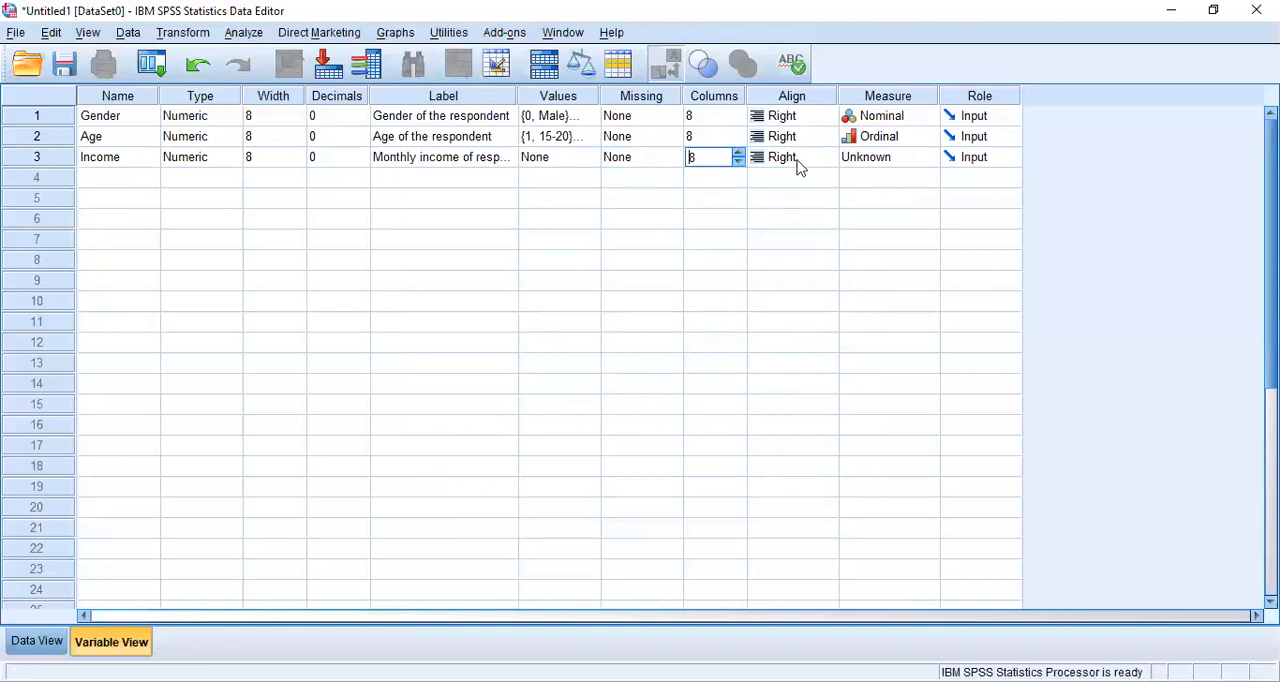
{"action": "left_click", "coordinate": [818, 161]}
{"action": "left_click", "coordinate": [882, 160]}
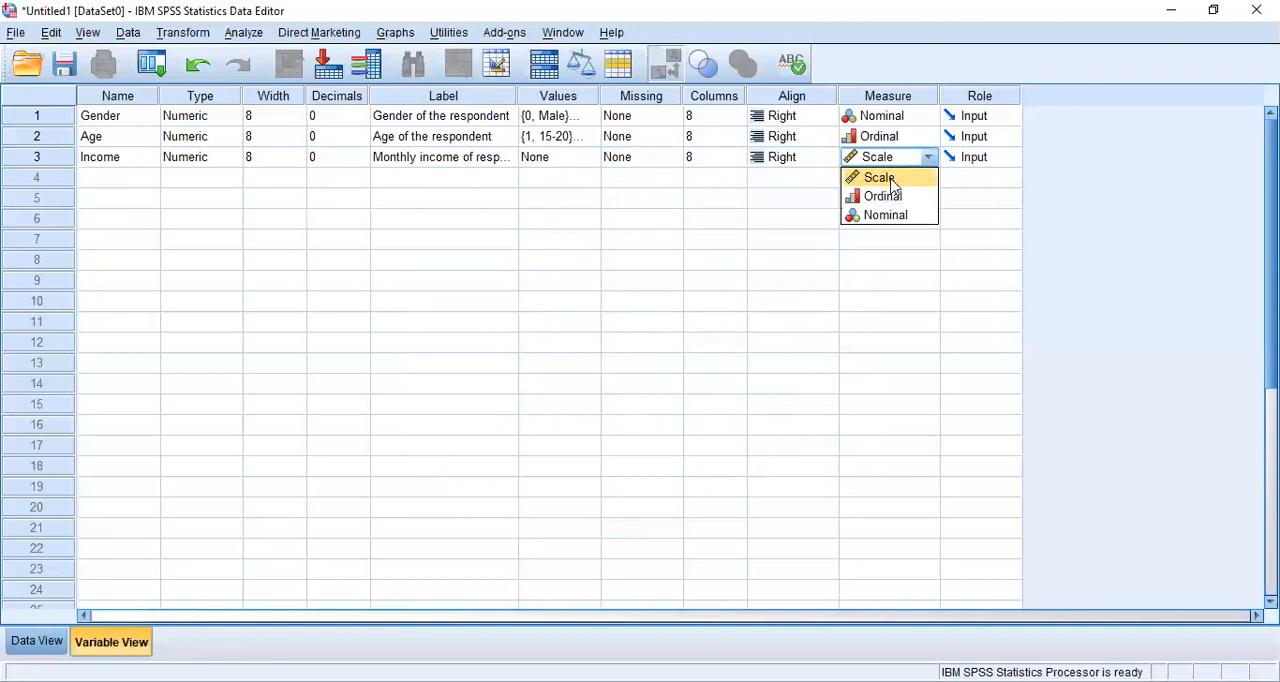
{"action": "left_click", "coordinate": [891, 178]}
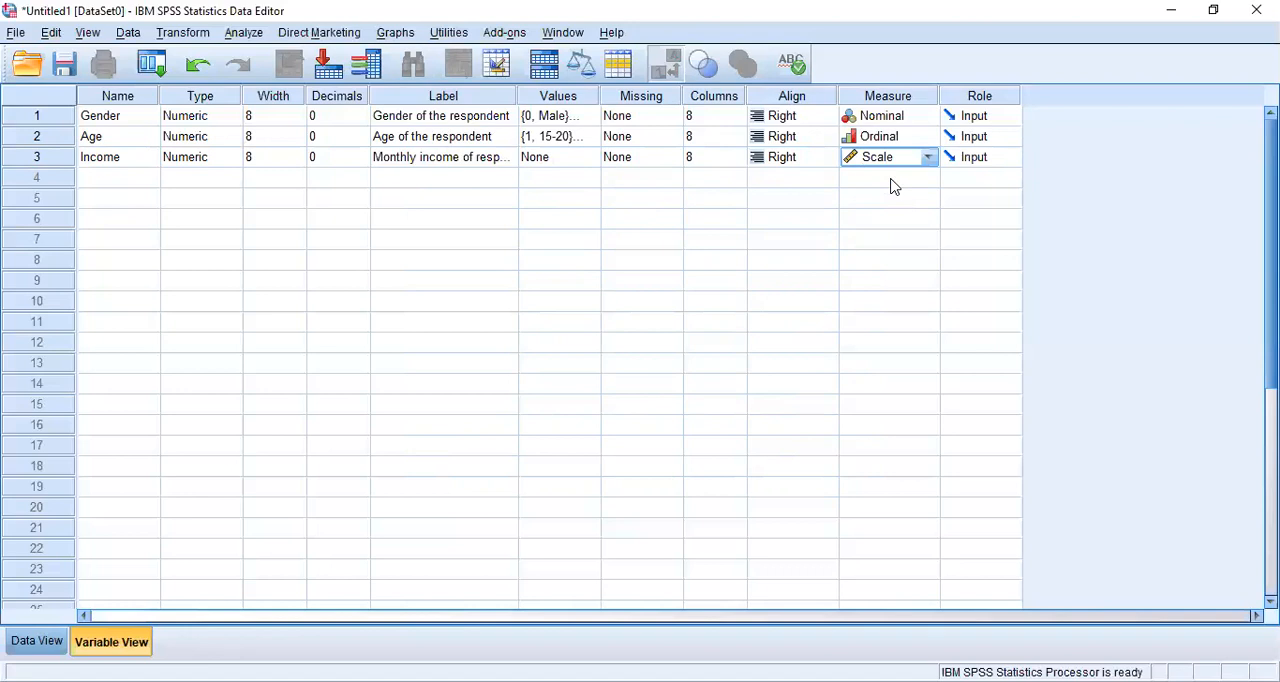